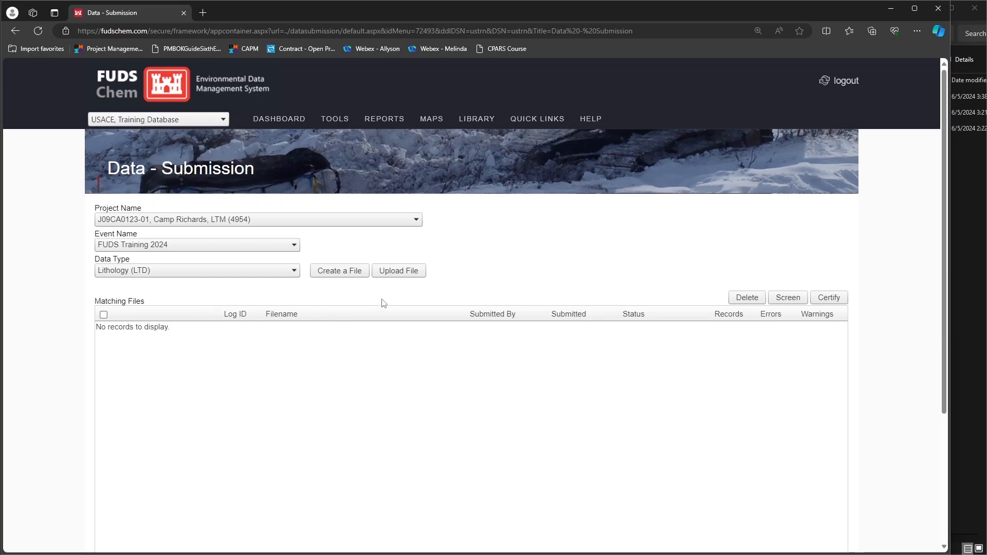
- Upload Flat File Example.csv to the FUDS Training 2024 lithology submission with Tab Delimited as the file type
{"action": "left_click", "coordinate": [407, 278]}
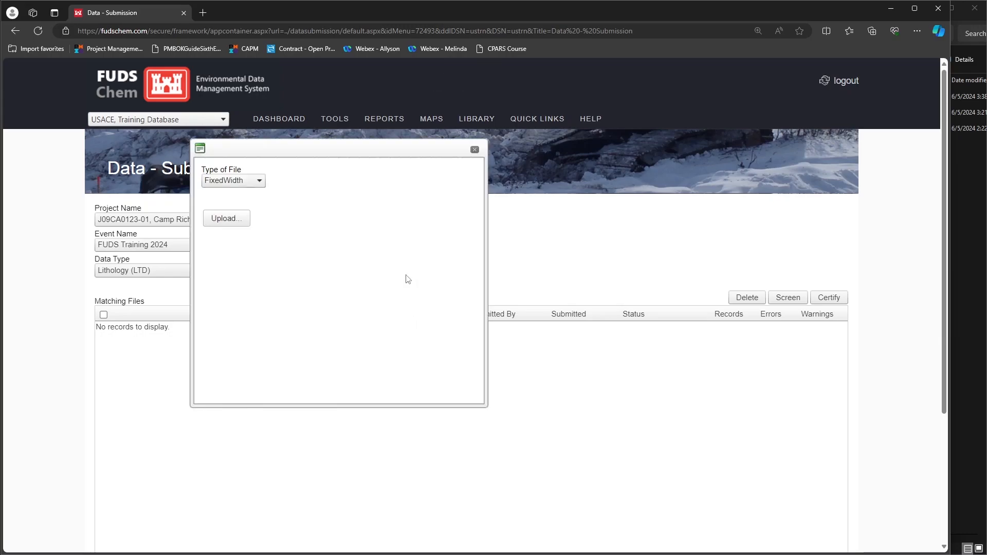
{"action": "left_click", "coordinate": [260, 180]}
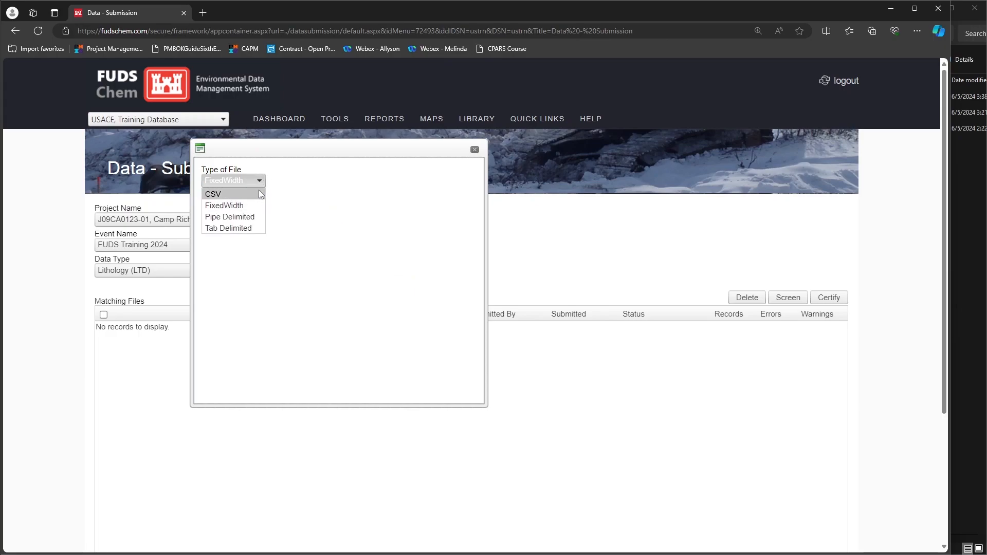
{"action": "left_click", "coordinate": [253, 229]}
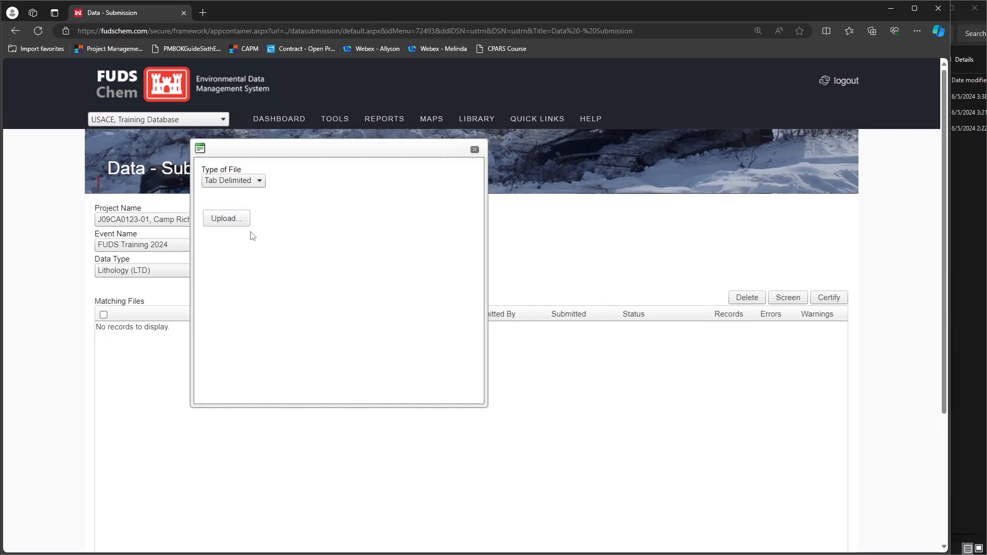
{"action": "left_click", "coordinate": [244, 219]}
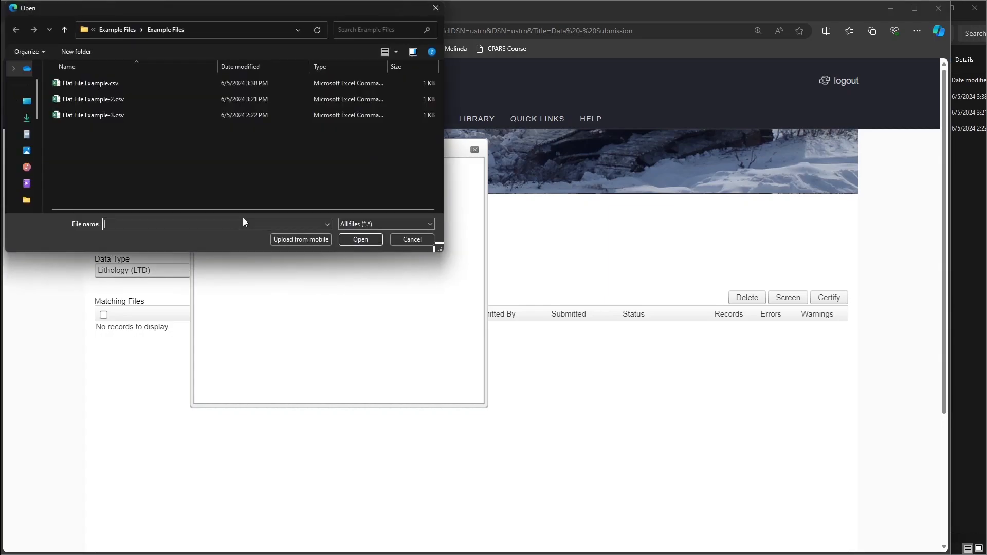
{"action": "left_click", "coordinate": [116, 84]}
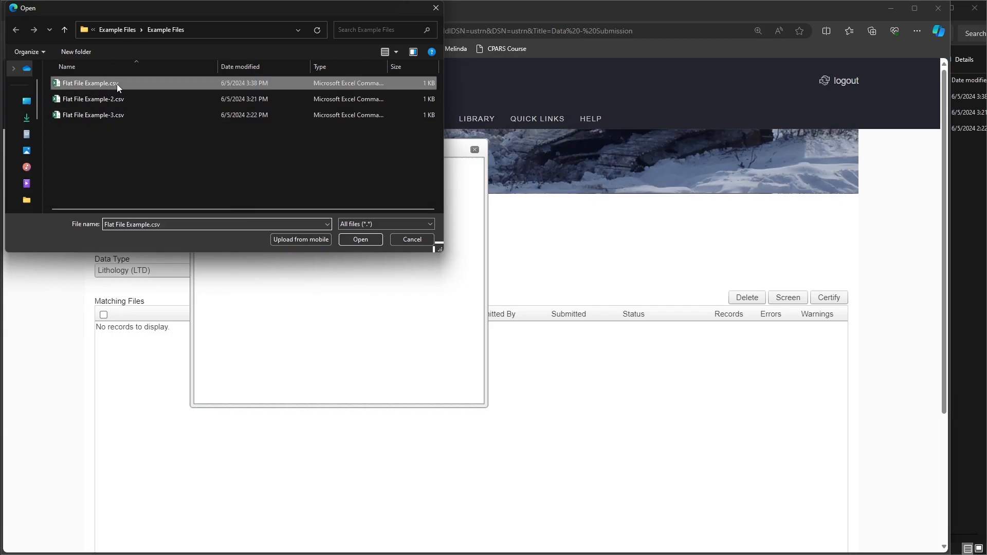
{"action": "left_click", "coordinate": [374, 243]}
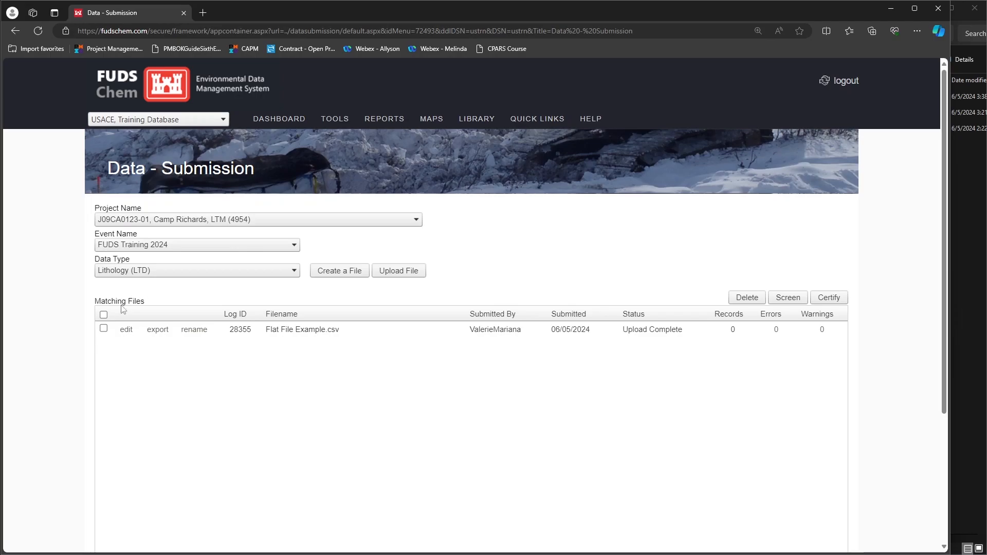
- Screen the uploaded Flat File Example.csv, dismiss the completion notice and deselect the file
{"action": "left_click", "coordinate": [104, 329]}
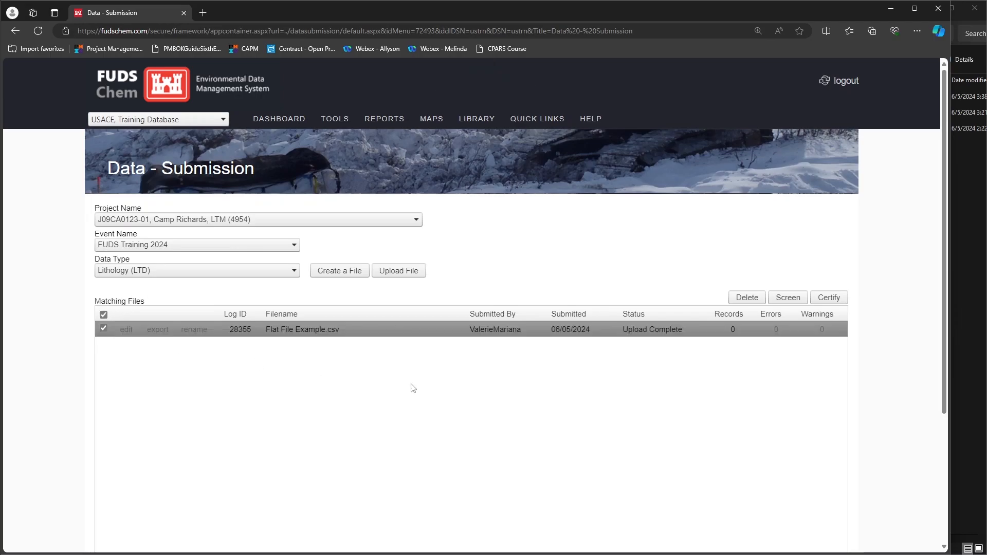
{"action": "left_click", "coordinate": [798, 300]}
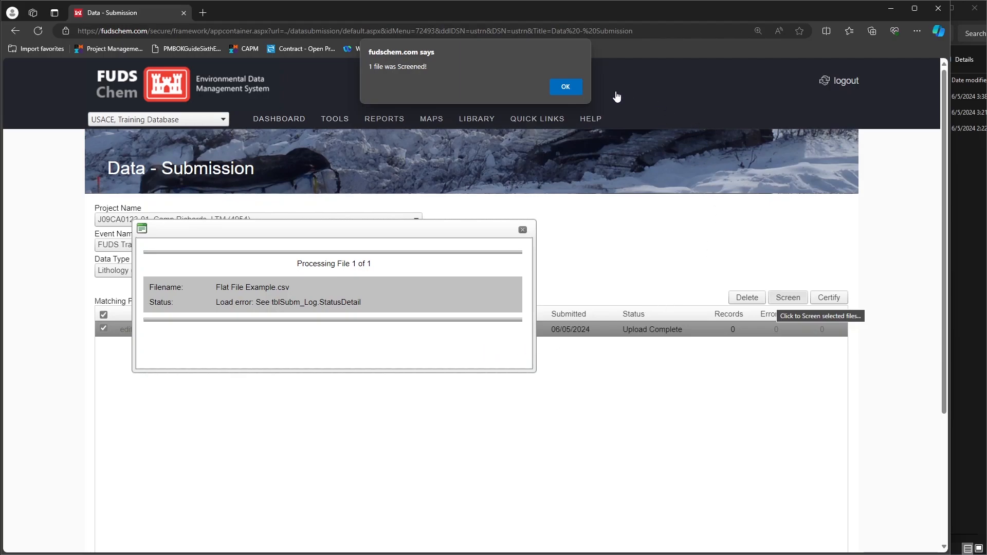
{"action": "left_click", "coordinate": [566, 87]}
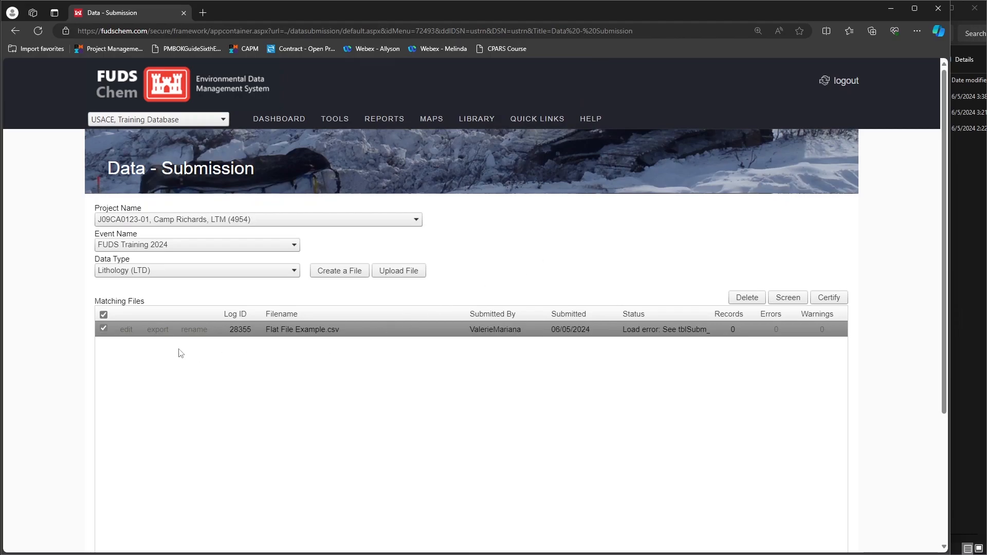
{"action": "left_click", "coordinate": [102, 330]}
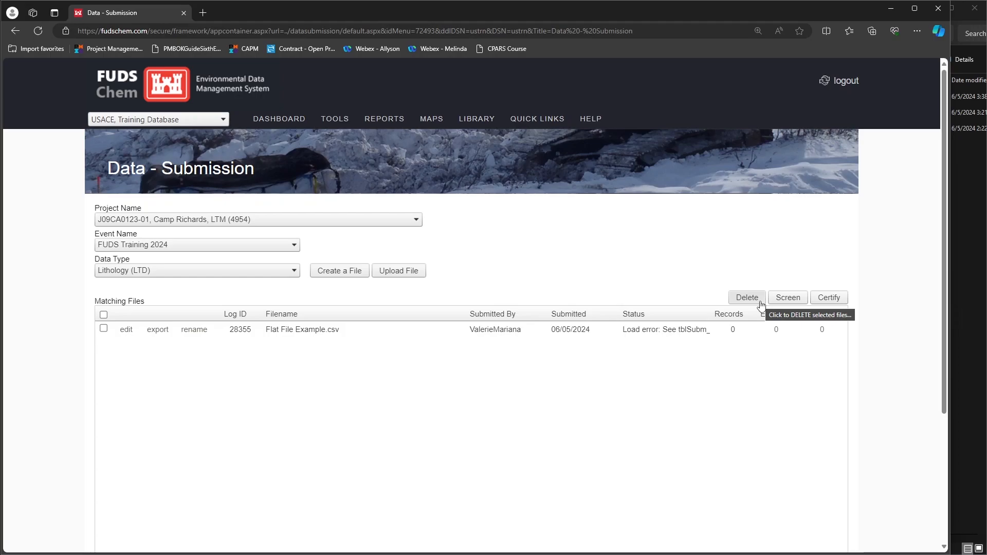
- Upload Flat File Example.csv again with the file type set to CSV
{"action": "left_click", "coordinate": [395, 272]}
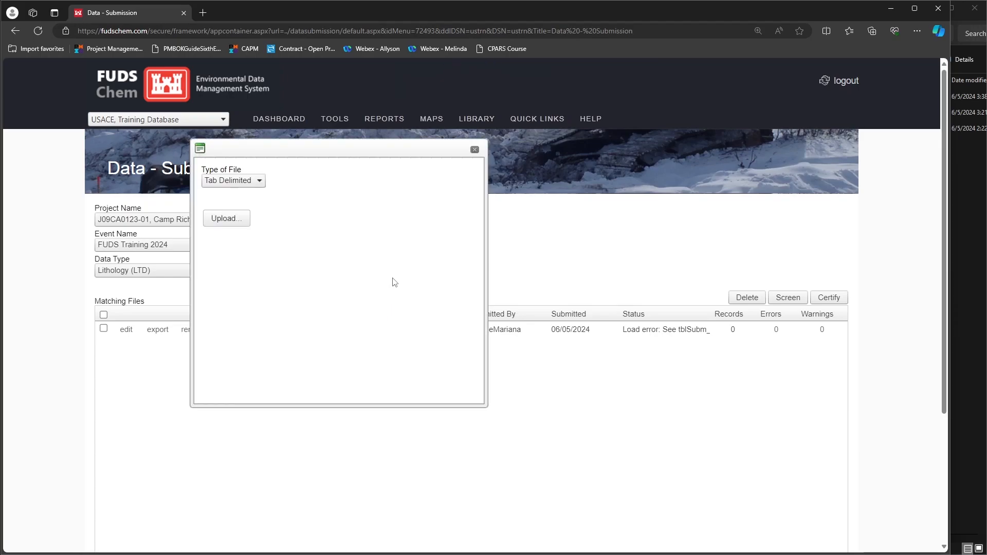
{"action": "left_click", "coordinate": [258, 180]}
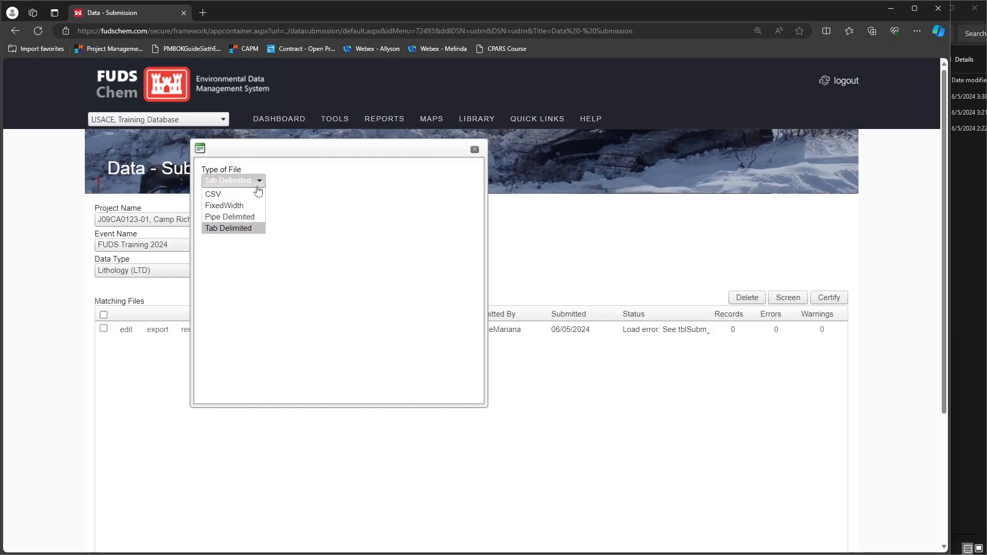
{"action": "left_click", "coordinate": [258, 194]}
{"action": "left_click", "coordinate": [233, 220]}
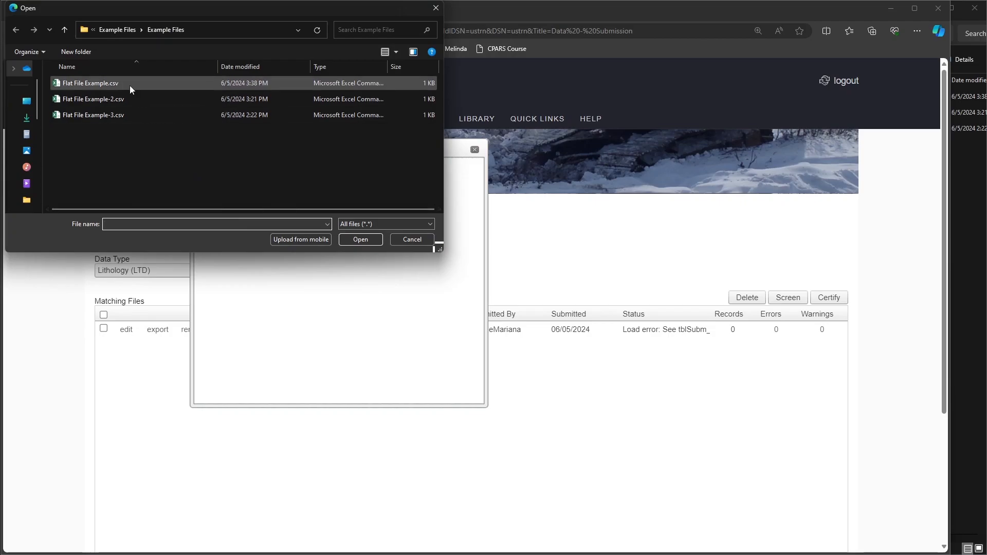
{"action": "left_click", "coordinate": [129, 84]}
{"action": "left_click", "coordinate": [361, 239]}
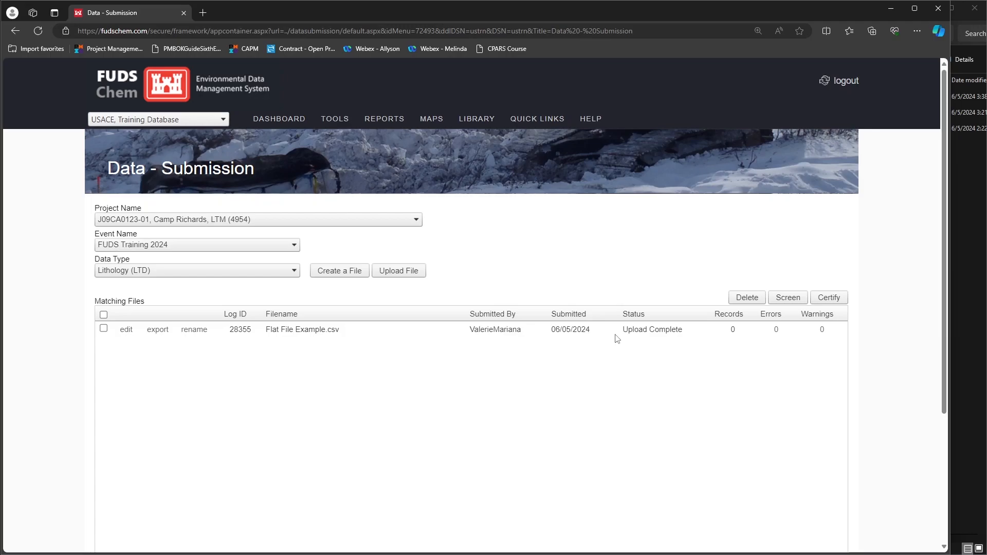
- Screen the re-uploaded Flat File Example.csv and acknowledge the completion notice
{"action": "left_click", "coordinate": [103, 328]}
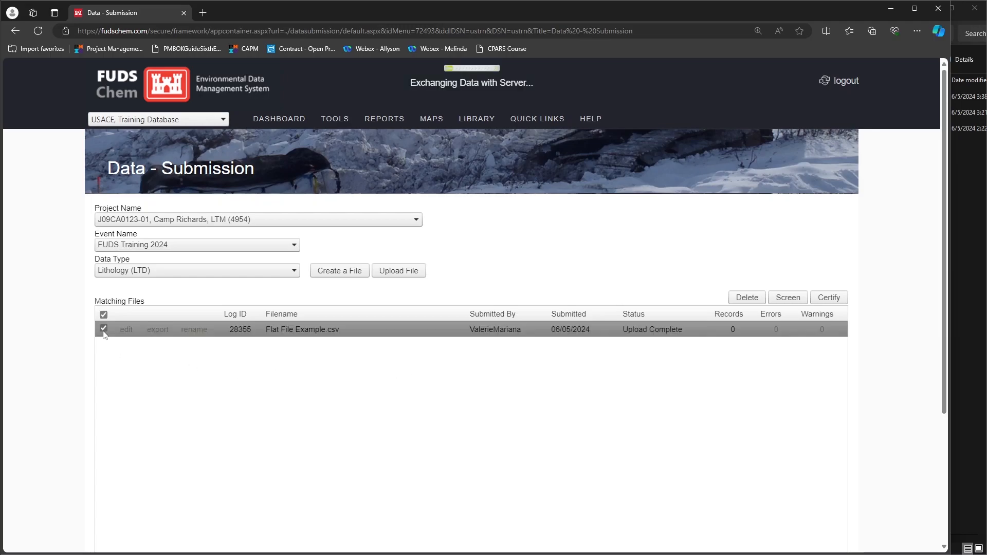
{"action": "left_click", "coordinate": [786, 299]}
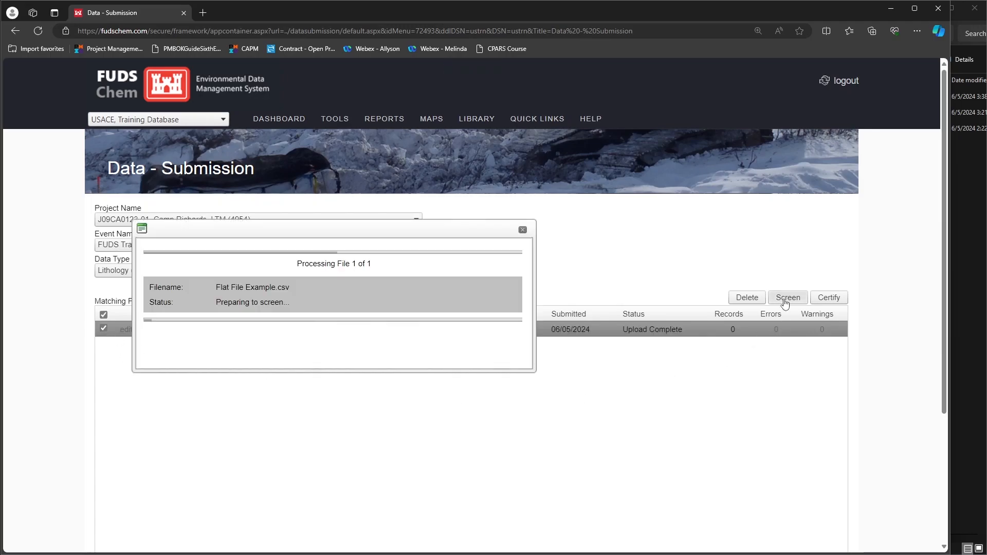
{"action": "left_click", "coordinate": [575, 89]}
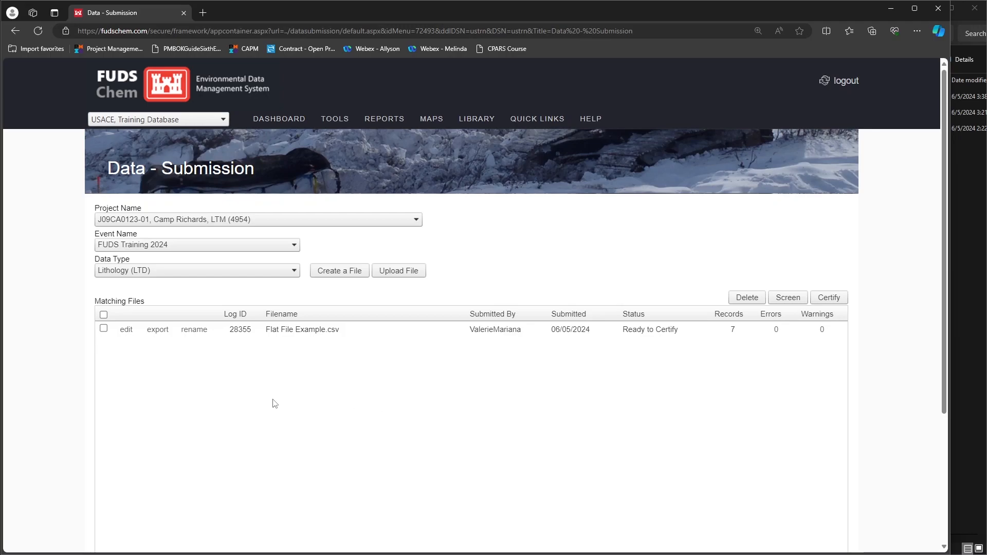
- Delete Flat File Example.csv from the matching files and confirm the deletion
{"action": "left_click", "coordinate": [103, 328]}
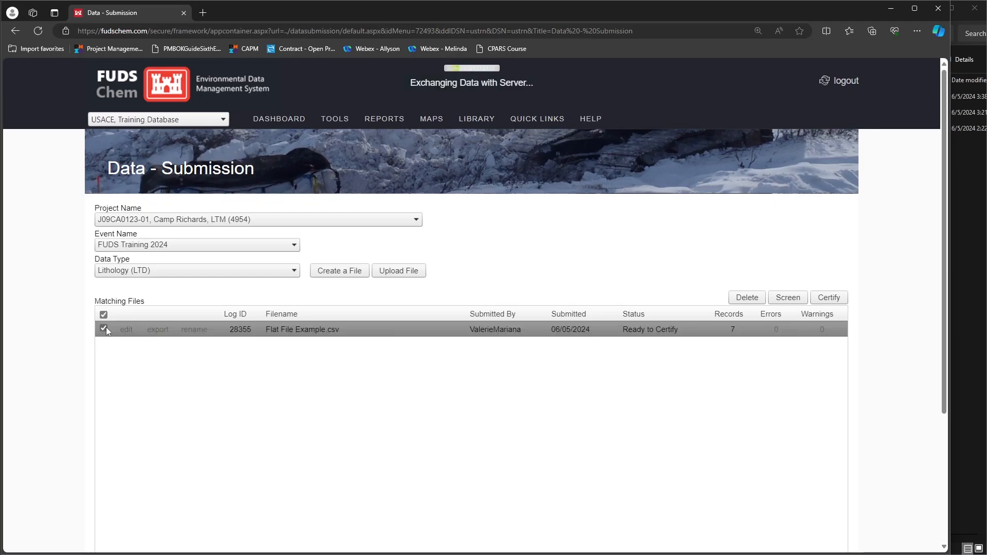
{"action": "left_click", "coordinate": [747, 297]}
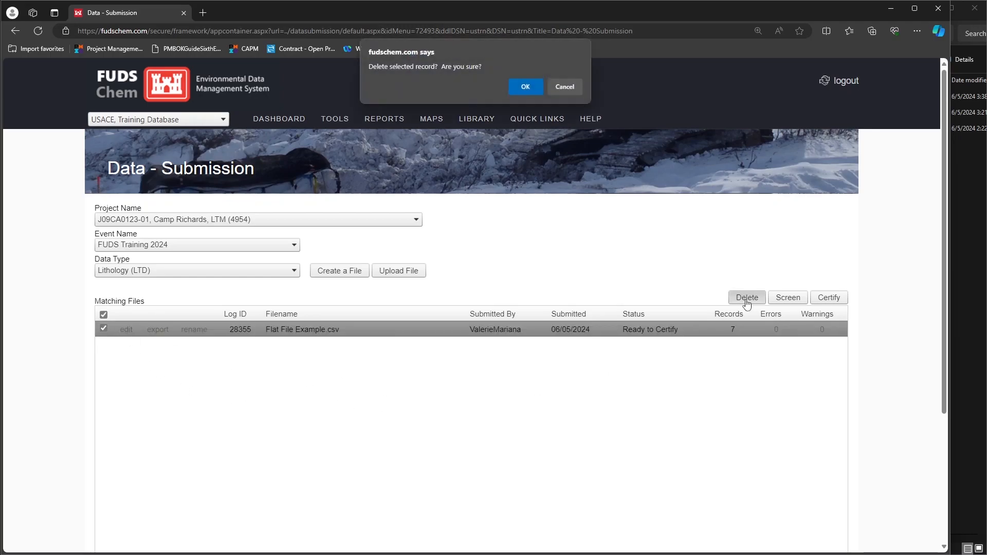
{"action": "left_click", "coordinate": [529, 84]}
{"action": "left_click", "coordinate": [571, 86]}
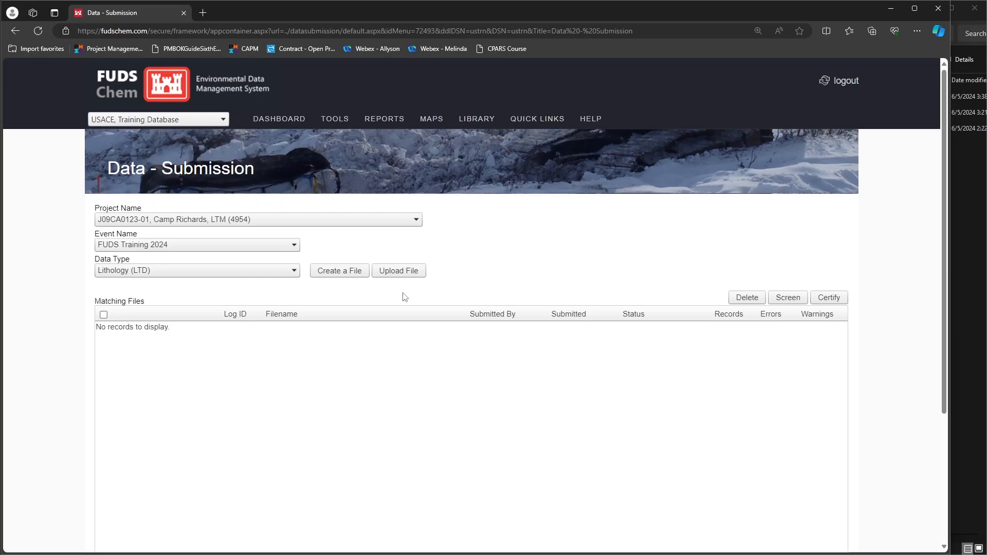
- Upload Flat File Example-2.csv to the lithology submission as a CSV file
{"action": "left_click", "coordinate": [407, 273]}
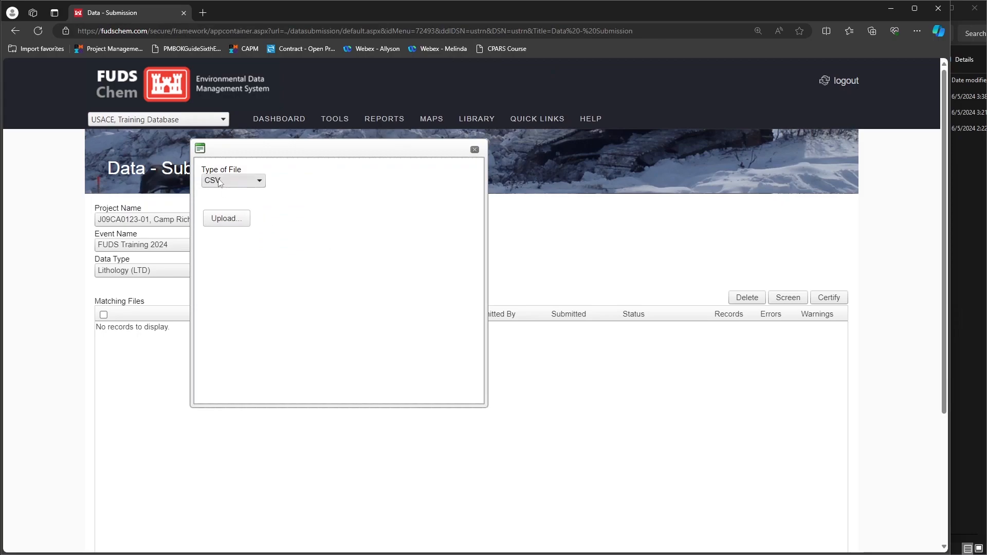
{"action": "left_click", "coordinate": [234, 220]}
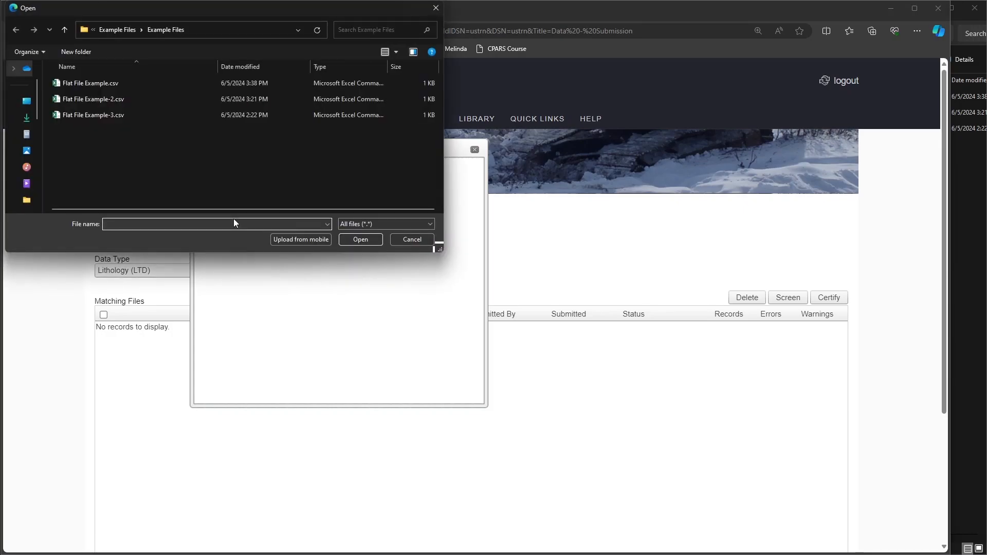
{"action": "left_click", "coordinate": [148, 100]}
{"action": "left_click", "coordinate": [367, 239]}
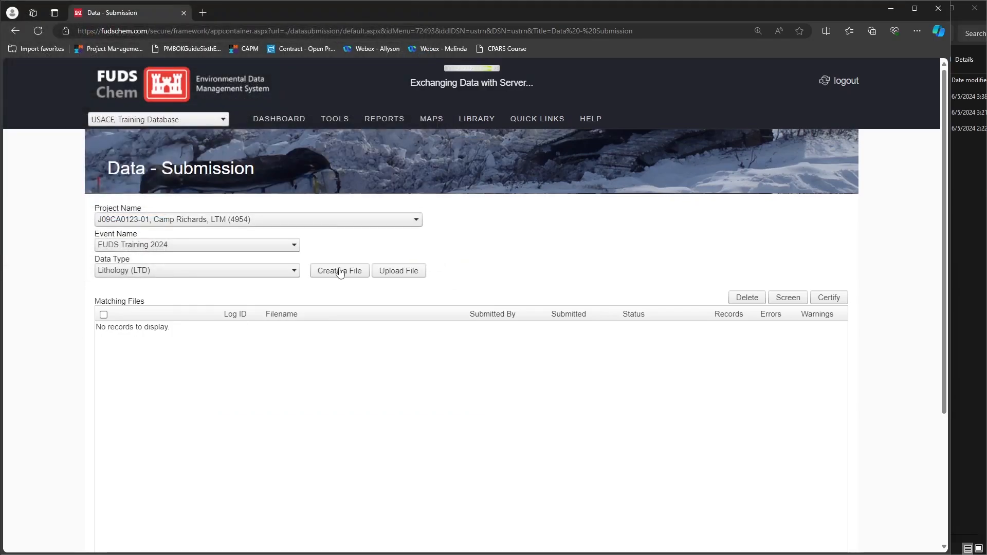
- Screen Flat File Example-2.csv, acknowledge the completion notice and deselect the file
{"action": "left_click", "coordinate": [104, 329]}
{"action": "left_click", "coordinate": [788, 299]}
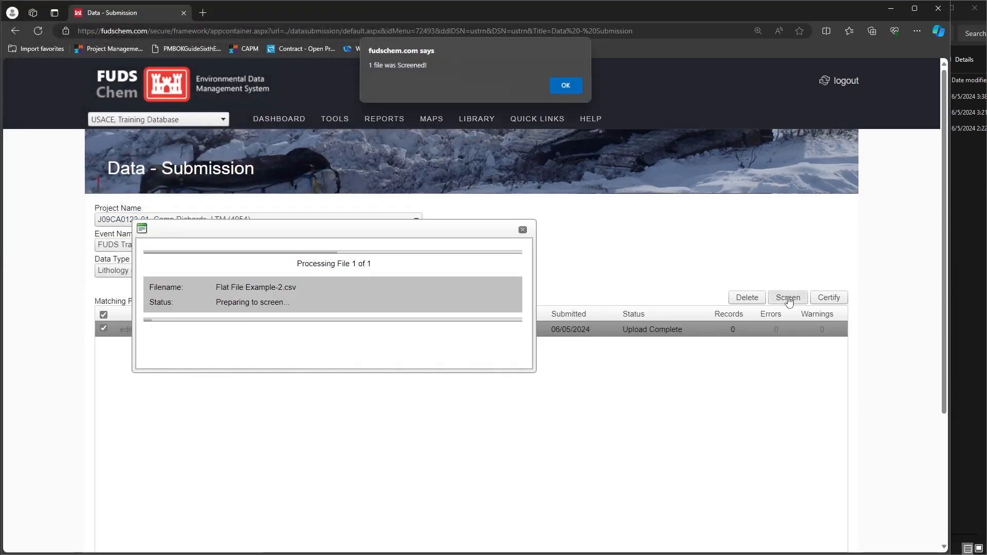
{"action": "left_click", "coordinate": [566, 85]}
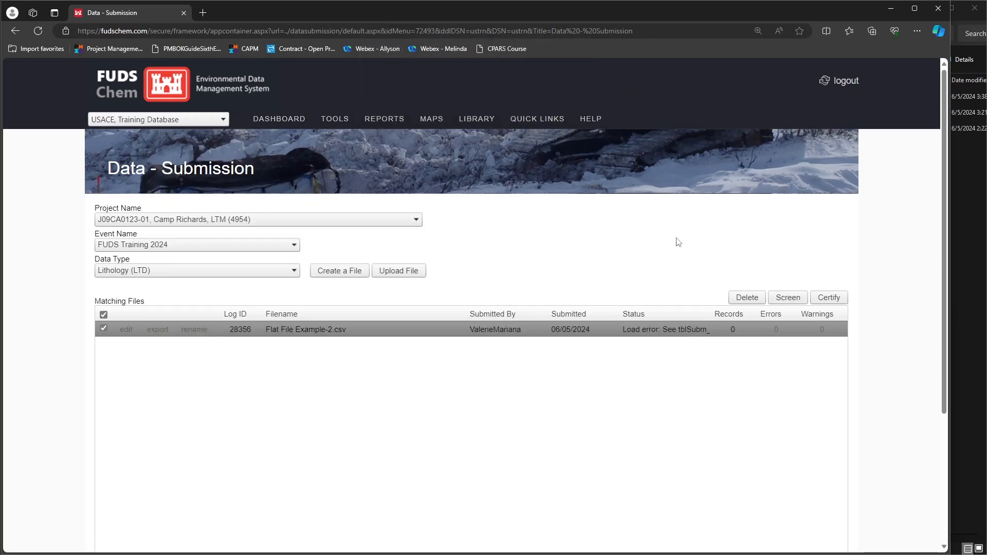
{"action": "left_click", "coordinate": [607, 328]}
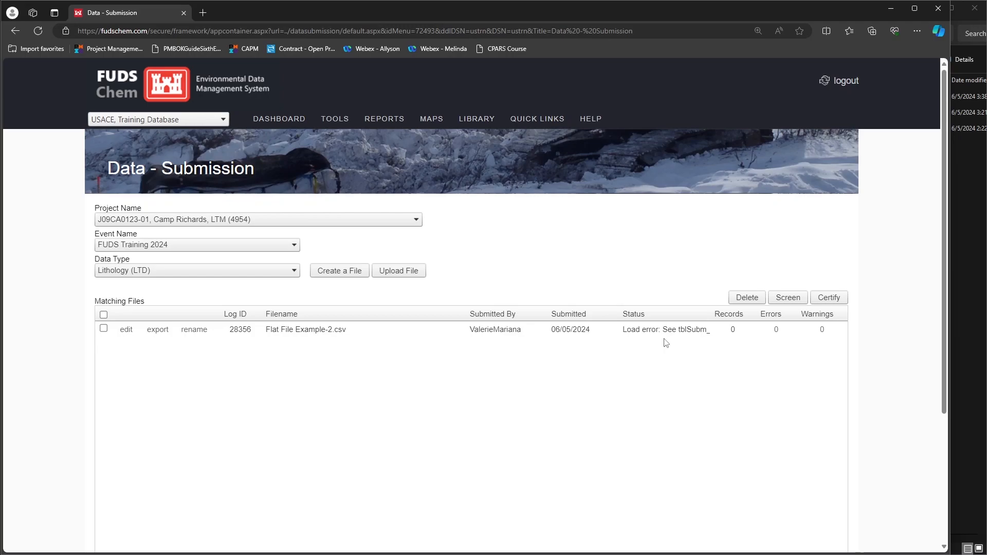
- Open Flat File Example-2.csv from the Example Files folder in Excel and reposition its window
{"action": "left_click", "coordinate": [962, 191]}
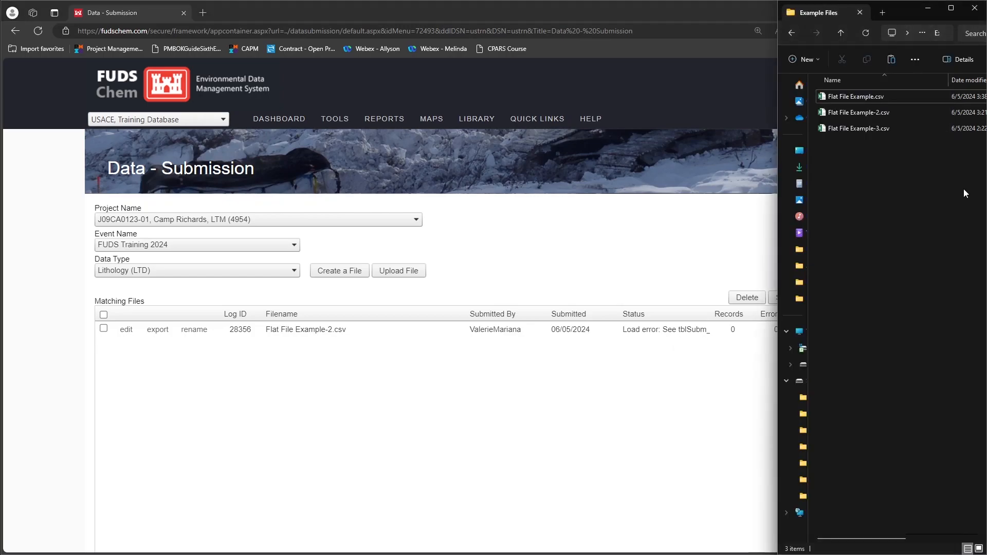
{"action": "double_click", "coordinate": [875, 115]}
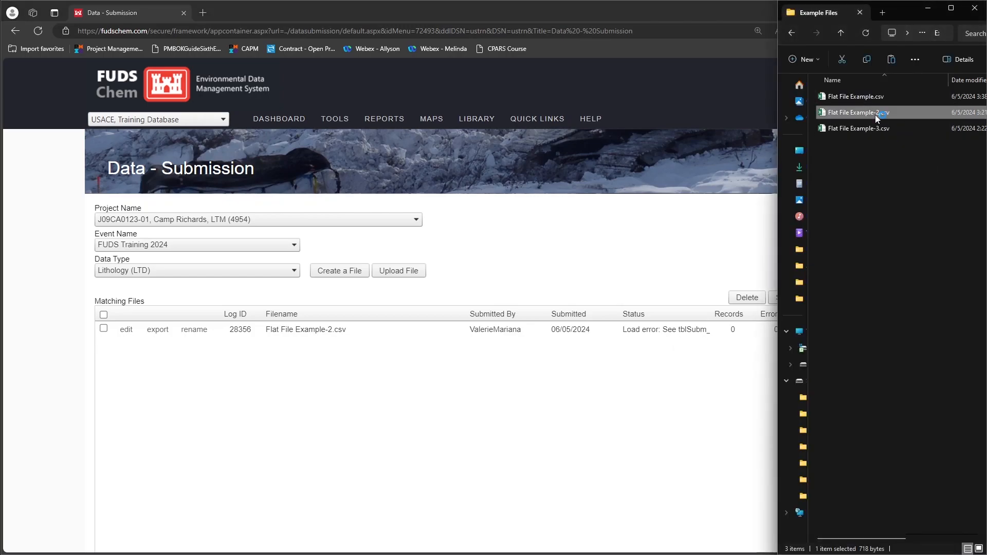
{"action": "left_click_drag", "start_coordinate": [525, 110], "coordinate": [765, 101]}
- Switch back to FUDSChem and generate the Electronic Data Specification (Fixed Width) report for the Lithology data type
{"action": "left_click", "coordinate": [334, 81]}
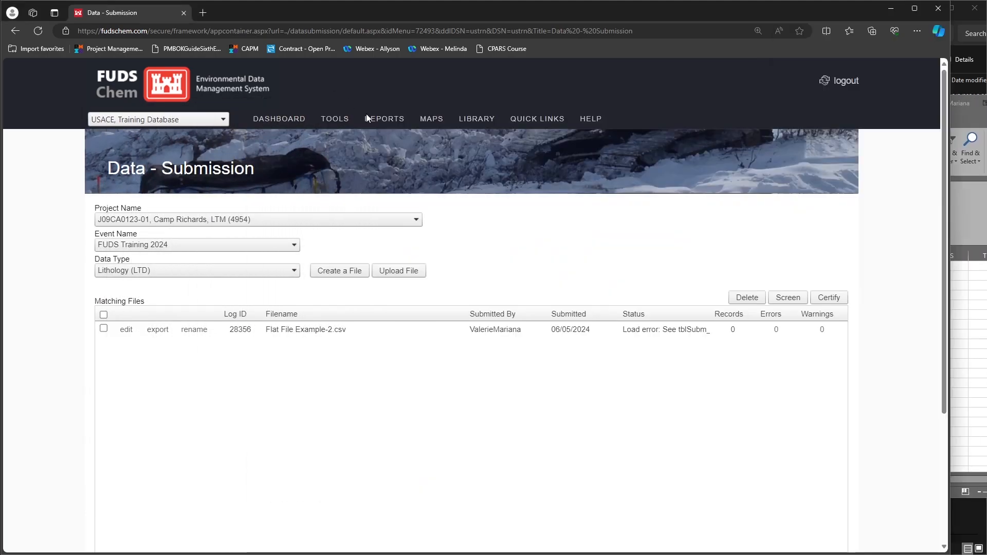
{"action": "mouse_move", "coordinate": [389, 125]}
{"action": "mouse_move", "coordinate": [513, 194]}
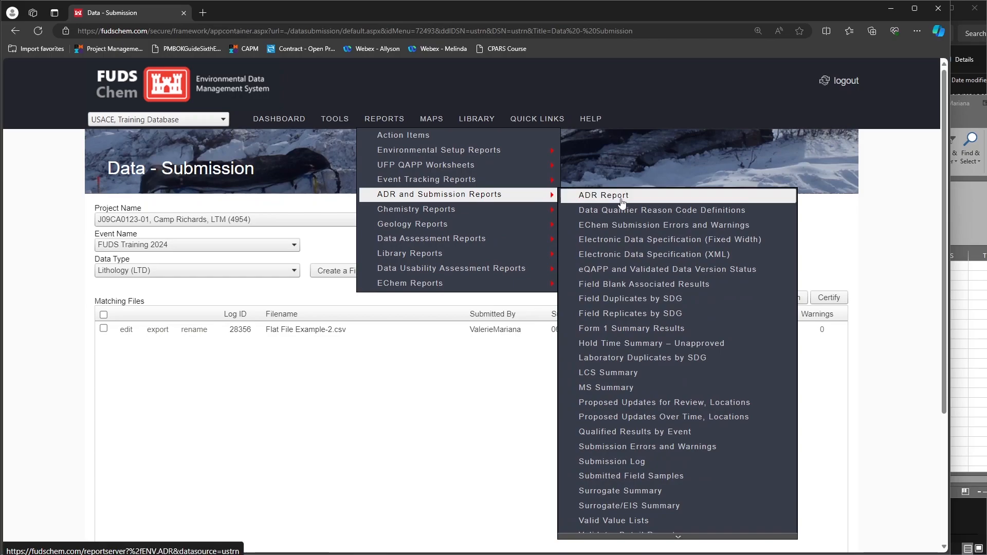
{"action": "left_click", "coordinate": [789, 239]}
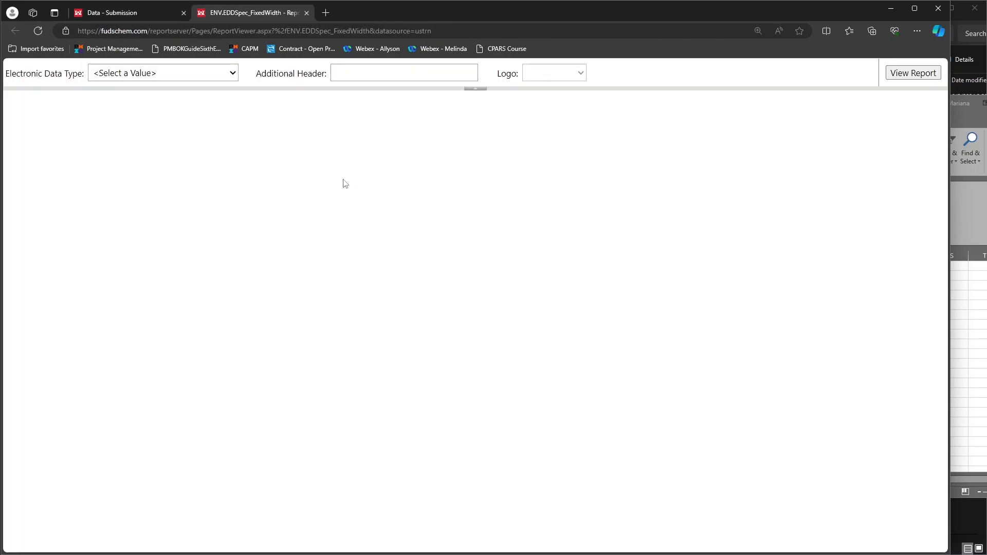
{"action": "left_click", "coordinate": [172, 76]}
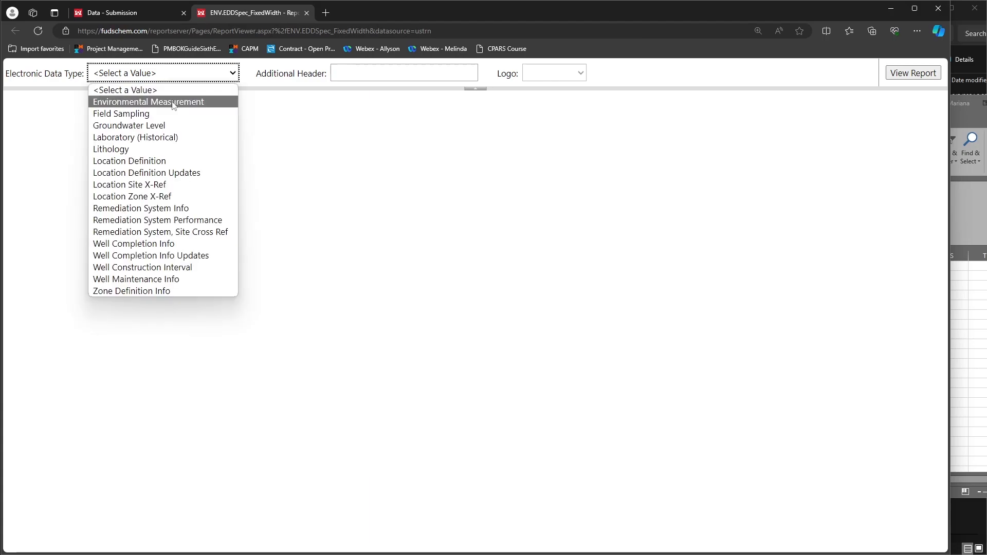
{"action": "left_click", "coordinate": [173, 146]}
{"action": "left_click", "coordinate": [914, 73]}
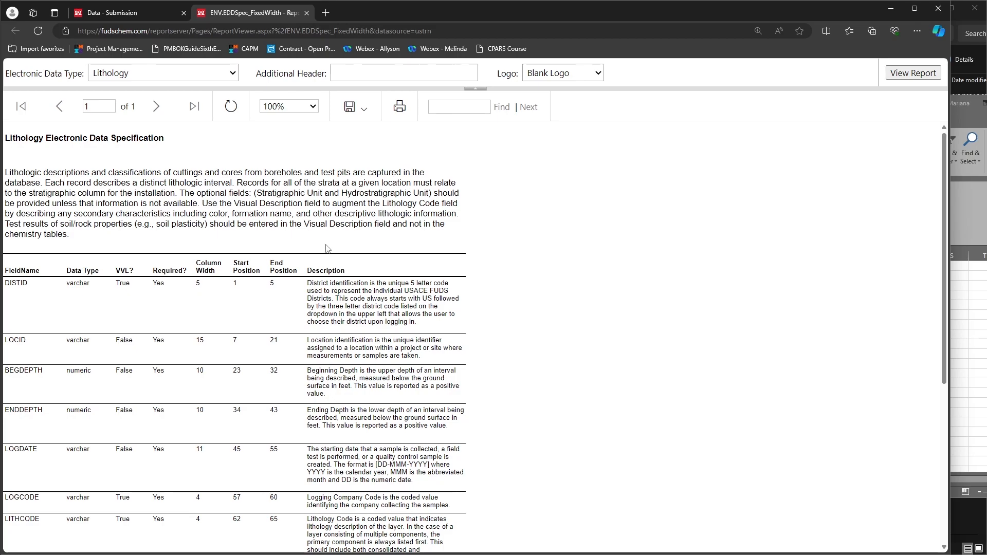
- Examine the Lithology specification's field list and place the Excel window with Flat File Example-2.csv beside it for comparison
{"action": "scroll", "coordinate": [360, 245], "scroll_direction": "down", "scroll_amount": 3}
{"action": "scroll", "coordinate": [326, 245], "scroll_direction": "down", "scroll_amount": 2}
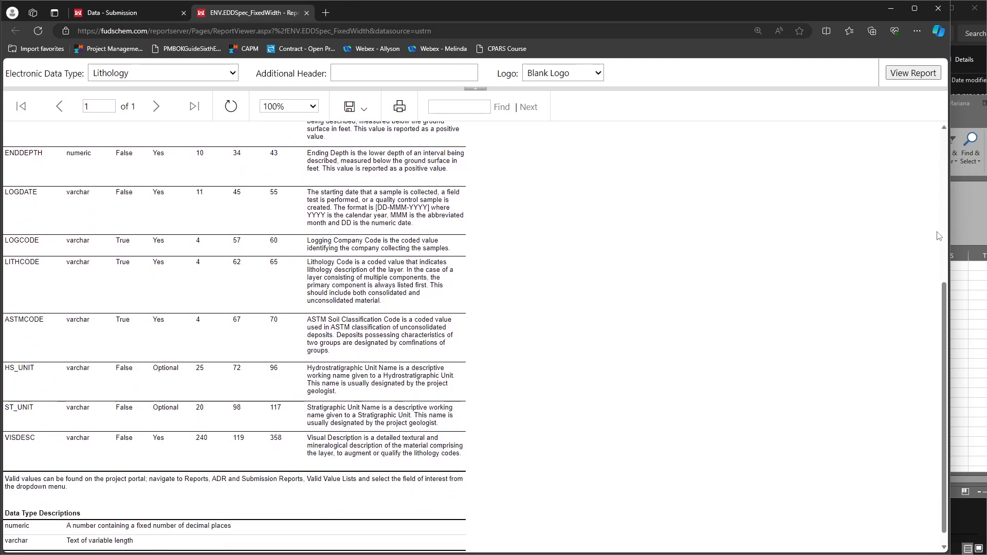
{"action": "left_click", "coordinate": [973, 221]}
{"action": "left_click_drag", "start_coordinate": [331, 276], "coordinate": [454, 264]}
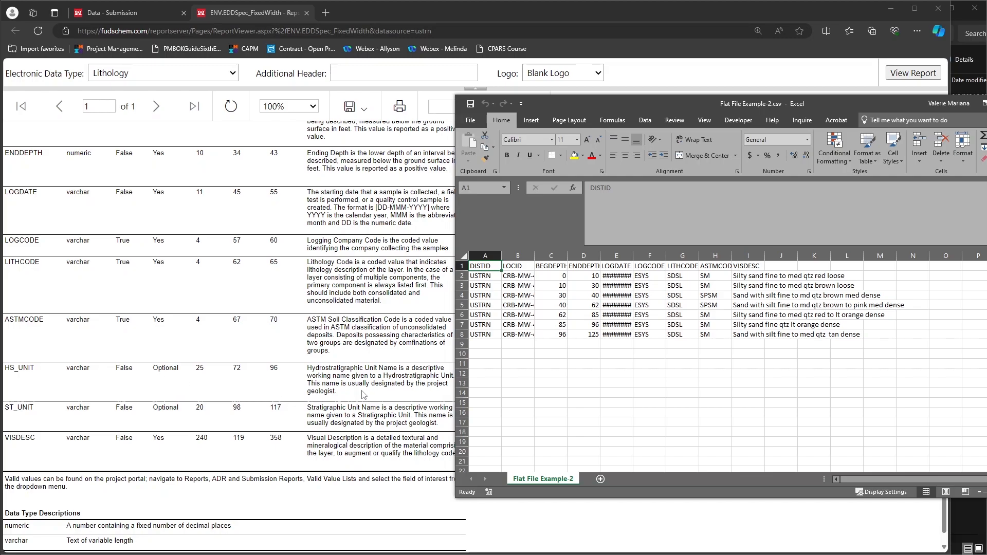
- Insert two blank columns in front of the VISDESC column in Flat File Example-2.csv
{"action": "left_click_drag", "start_coordinate": [780, 256], "coordinate": [759, 272]}
{"action": "right_click", "coordinate": [760, 272]}
{"action": "left_click", "coordinate": [786, 347]}
- Enter the headers HS_UNIT and ST_UNIT in I1 and J1 above the two blank columns
{"action": "left_click", "coordinate": [746, 267]}
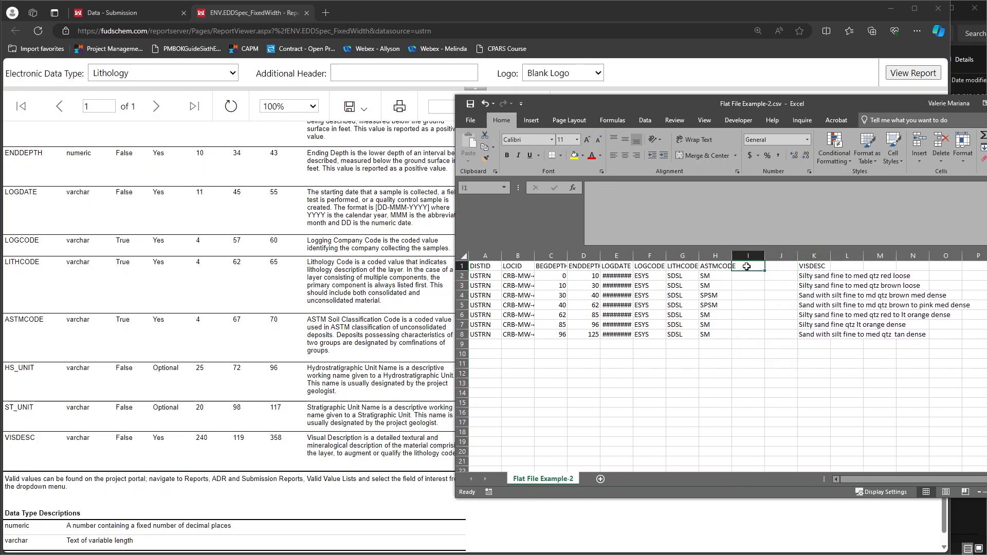
{"action": "type", "text": "HS_UNIT"}
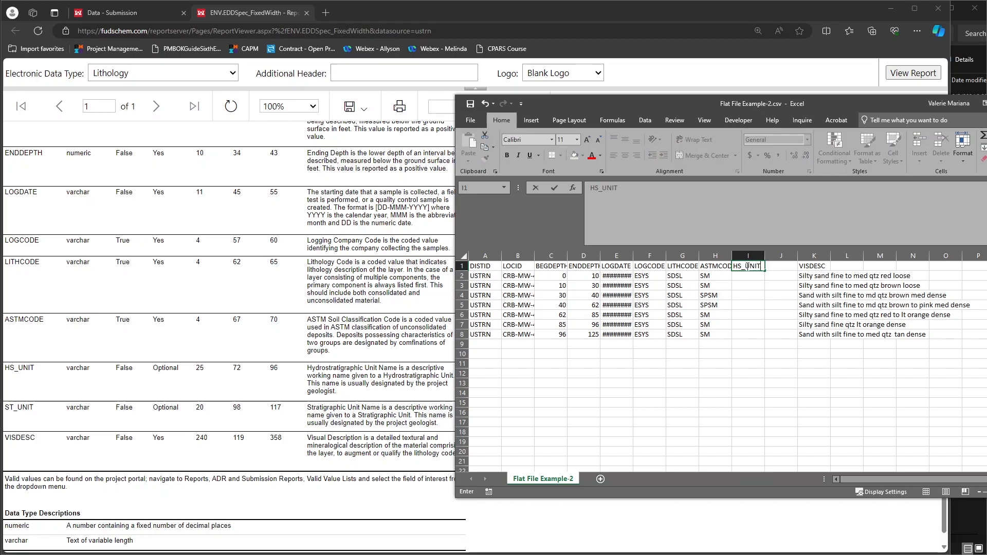
{"action": "key", "text": "Tab"}
{"action": "type", "text": "ST_UNIT"}
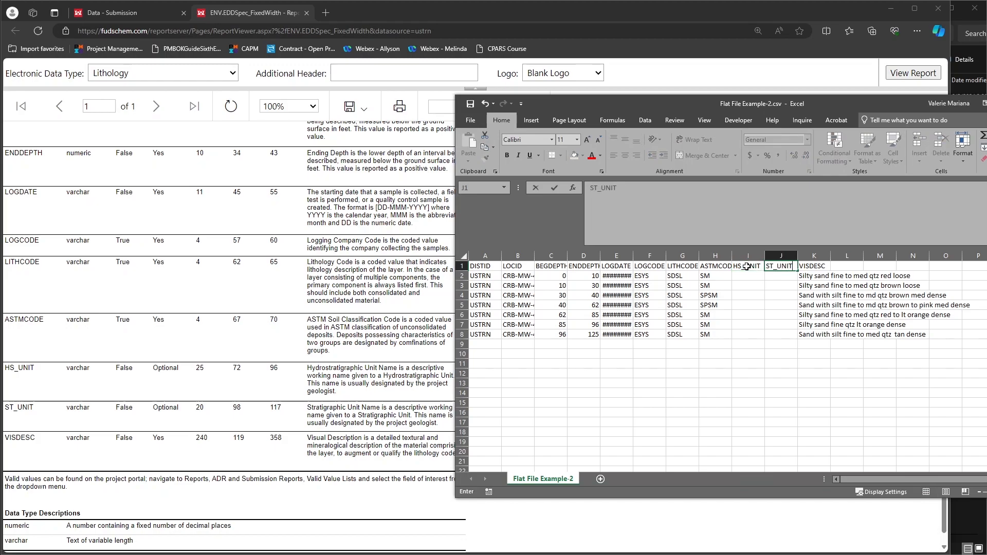
{"action": "left_click", "coordinate": [728, 287]}
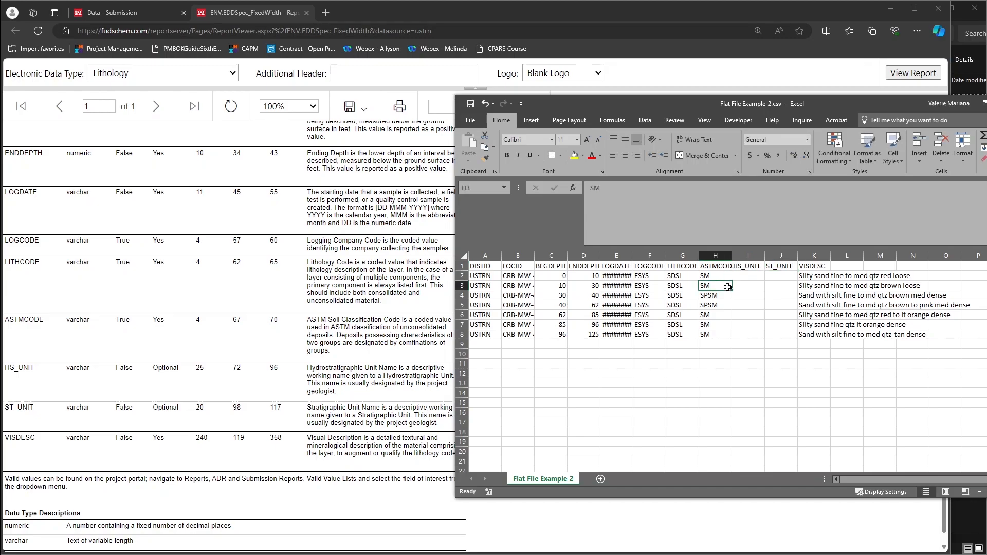
- Save the workbook as comma-delimited Flat File Example-2.csv in the Example Files folder, overwriting the existing file
{"action": "left_click", "coordinate": [471, 126]}
{"action": "left_click", "coordinate": [479, 222]}
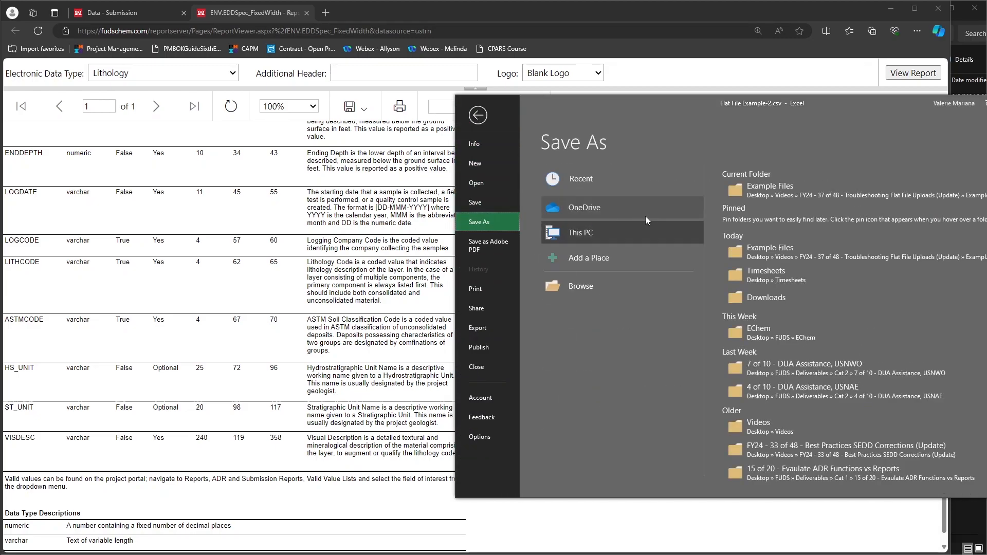
{"action": "left_click", "coordinate": [766, 186]}
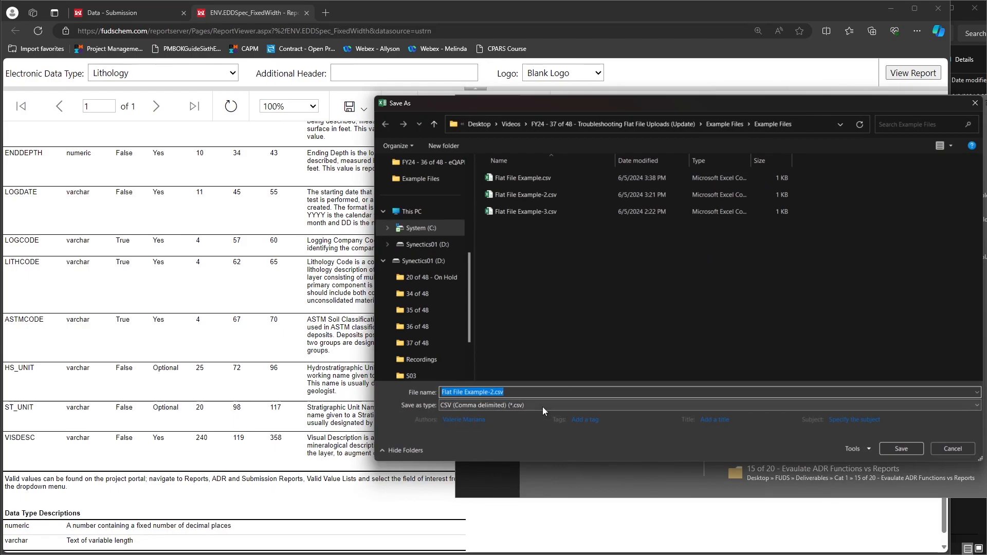
{"action": "left_click", "coordinate": [904, 449]}
{"action": "left_click", "coordinate": [521, 286]}
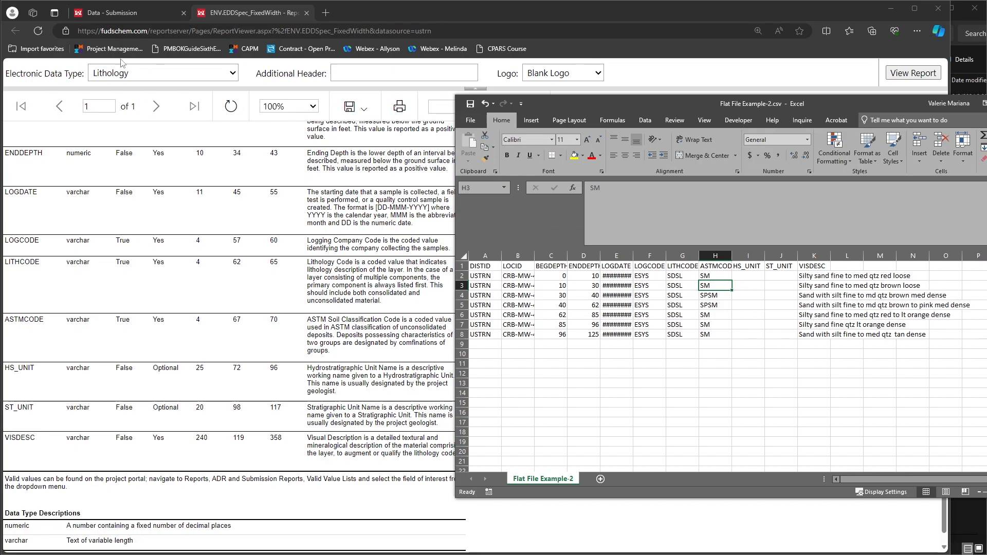
- Switch back to the FUDSChem Data Submission page, upload the corrected Flat File Example-2.csv and screen it
{"action": "left_click", "coordinate": [115, 12]}
{"action": "left_click", "coordinate": [384, 271]}
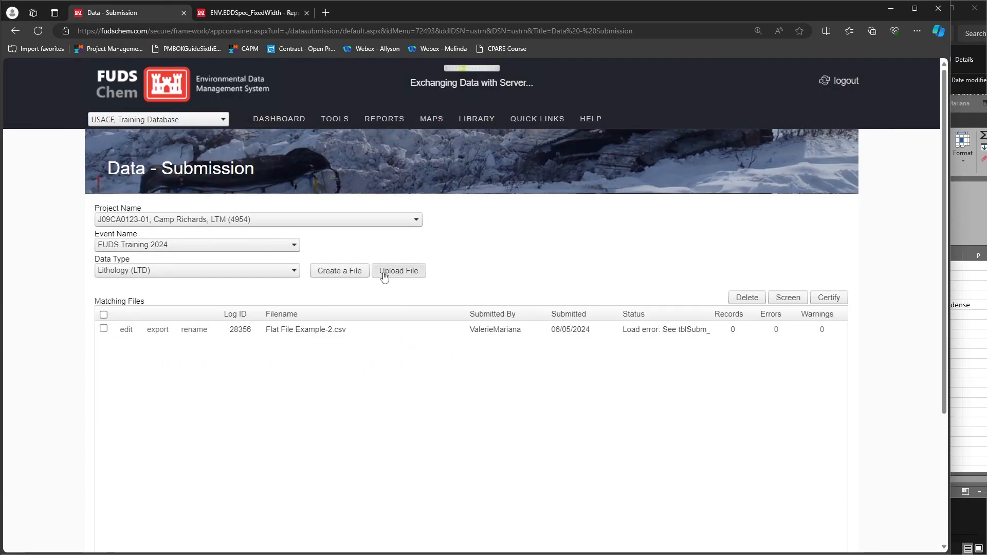
{"action": "left_click", "coordinate": [225, 219]}
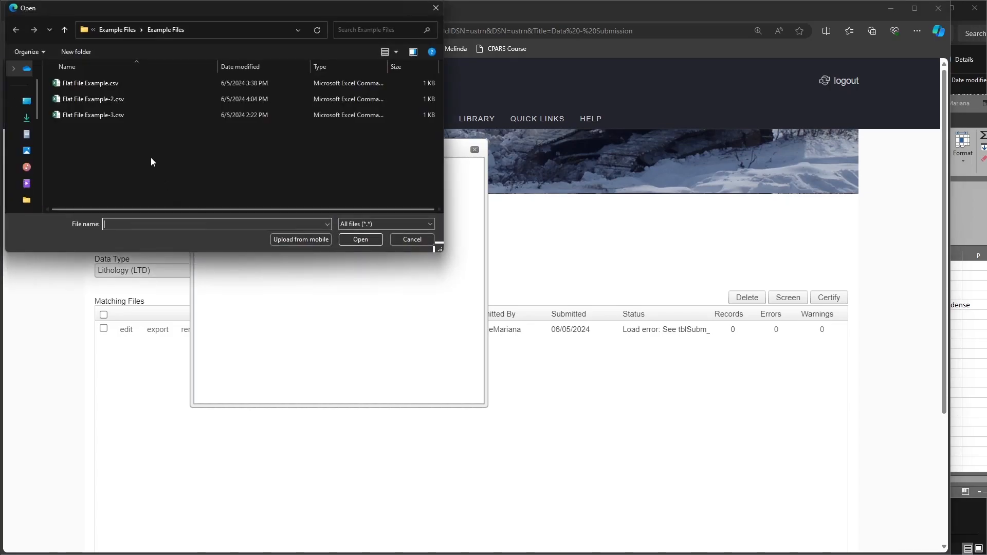
{"action": "left_click", "coordinate": [116, 100]}
{"action": "left_click", "coordinate": [367, 239]}
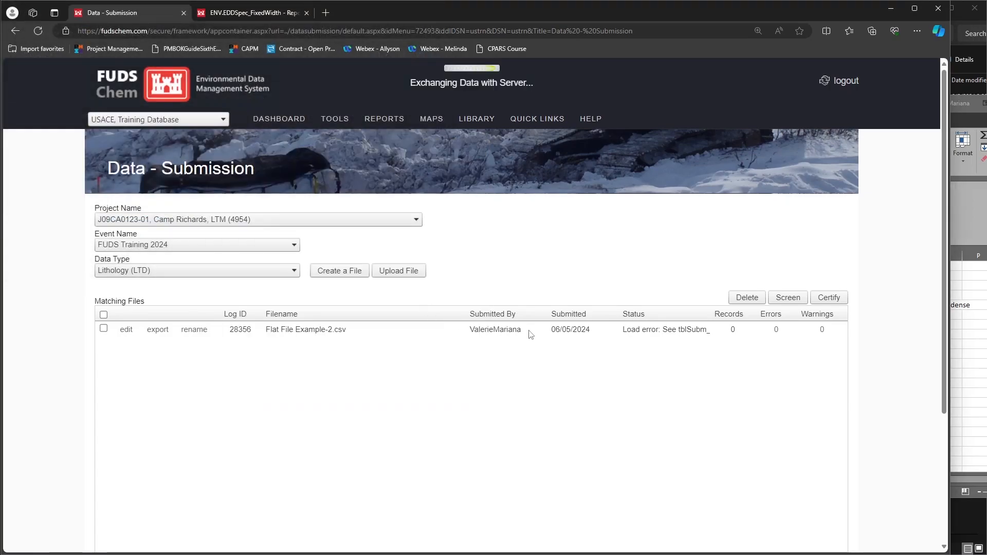
{"action": "left_click", "coordinate": [786, 298]}
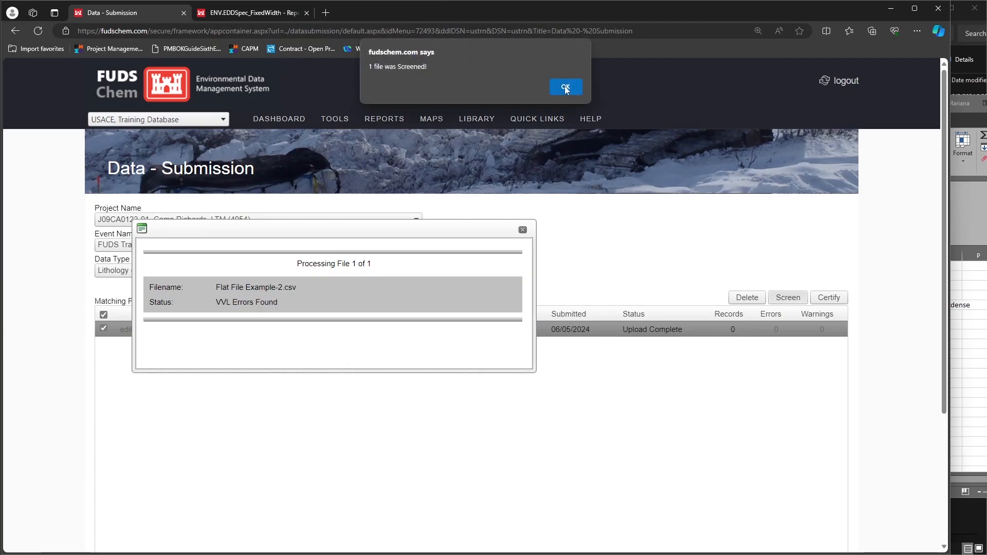
{"action": "left_click", "coordinate": [567, 86]}
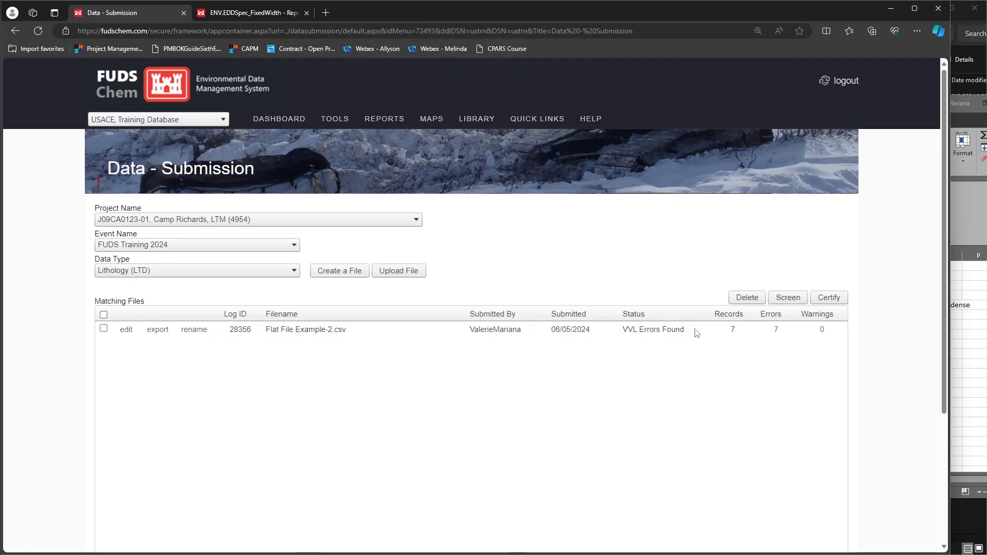
- Open the Data Submission Error report for Flat File Example-2.csv and enlarge it to 150%
{"action": "left_click", "coordinate": [777, 331]}
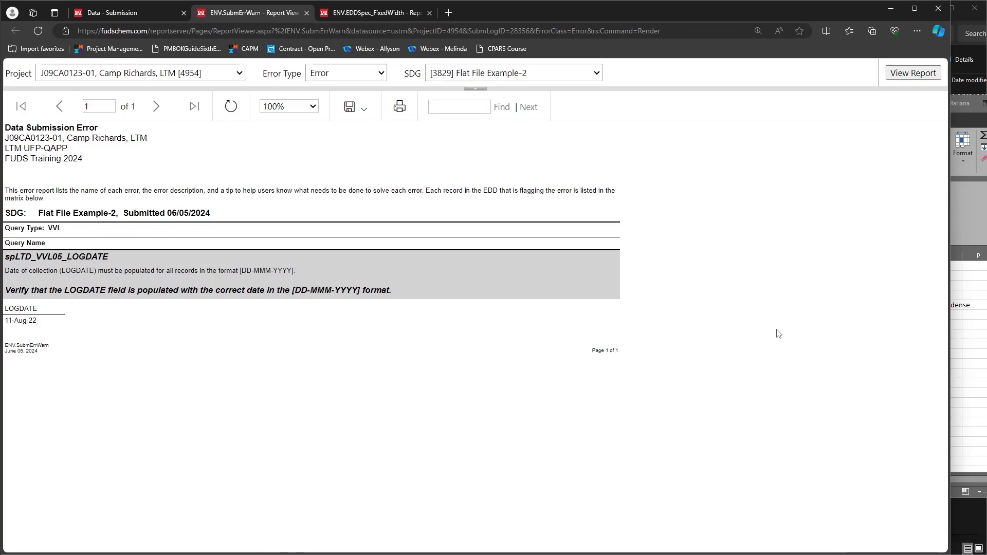
{"action": "left_click", "coordinate": [304, 107]}
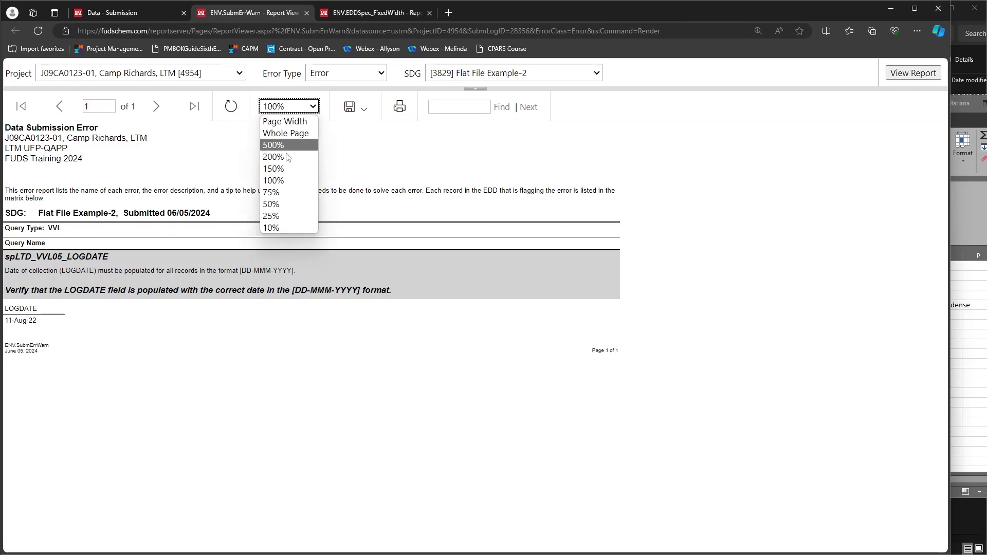
{"action": "left_click", "coordinate": [285, 168]}
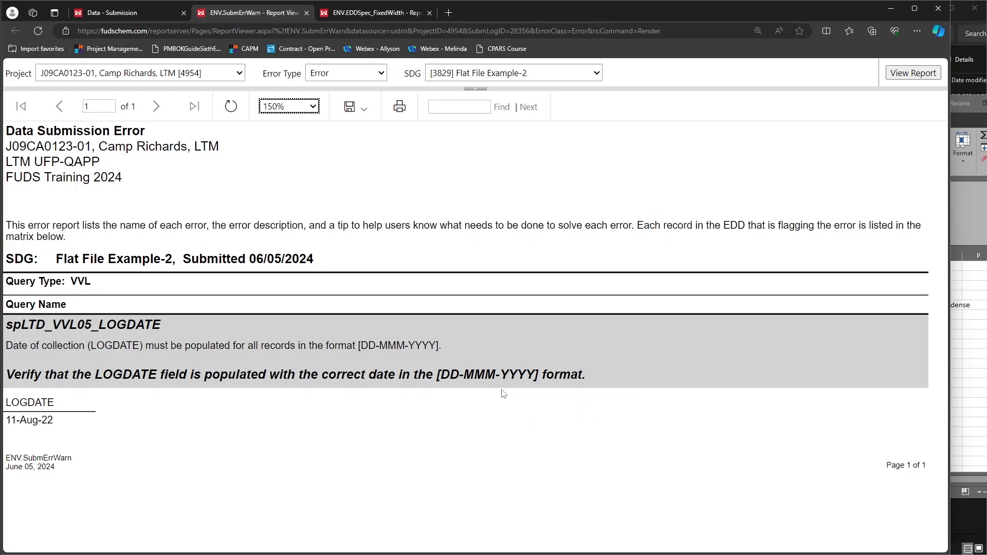
- Switch to Excel, widen the LOGDATE column and apply the custom number format dd-mmm-yyyy to it, saving the file
{"action": "left_click", "coordinate": [979, 350]}
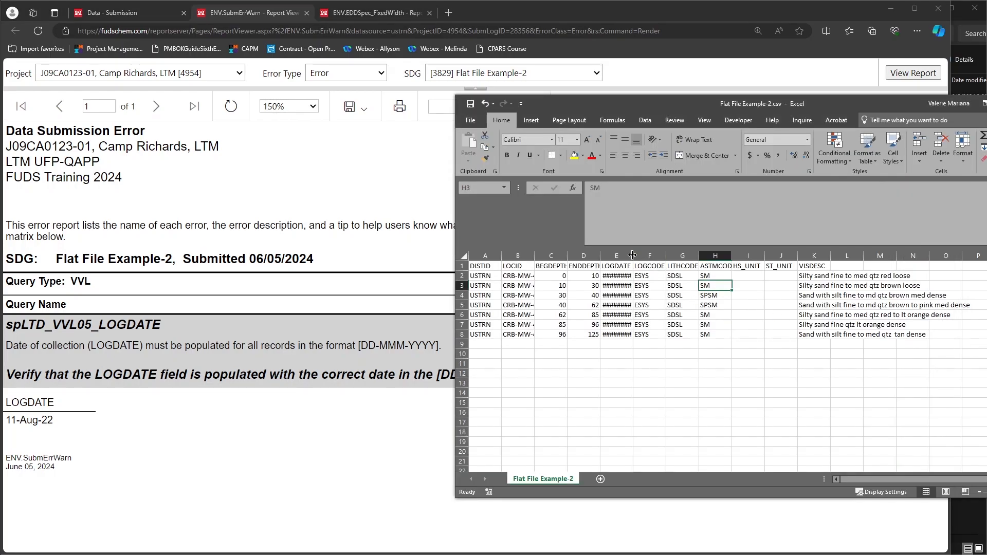
{"action": "left_click_drag", "start_coordinate": [633, 255], "coordinate": [655, 254]}
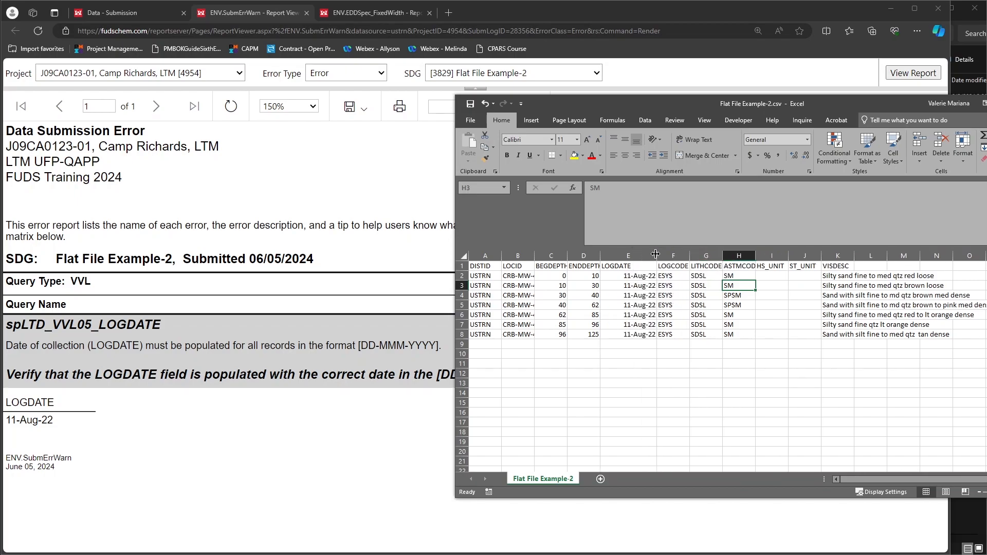
{"action": "left_click", "coordinate": [642, 254]}
{"action": "right_click", "coordinate": [635, 285]}
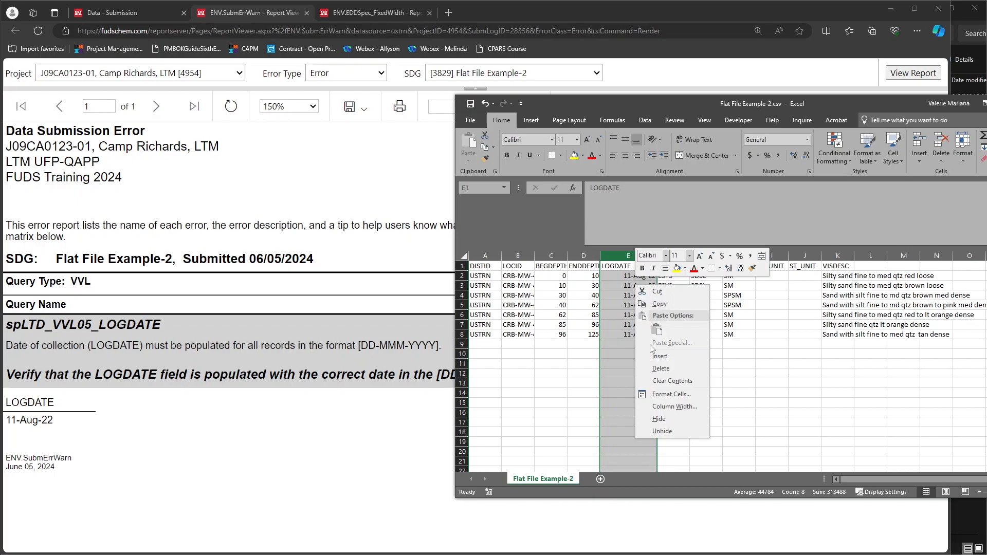
{"action": "left_click", "coordinate": [668, 395]}
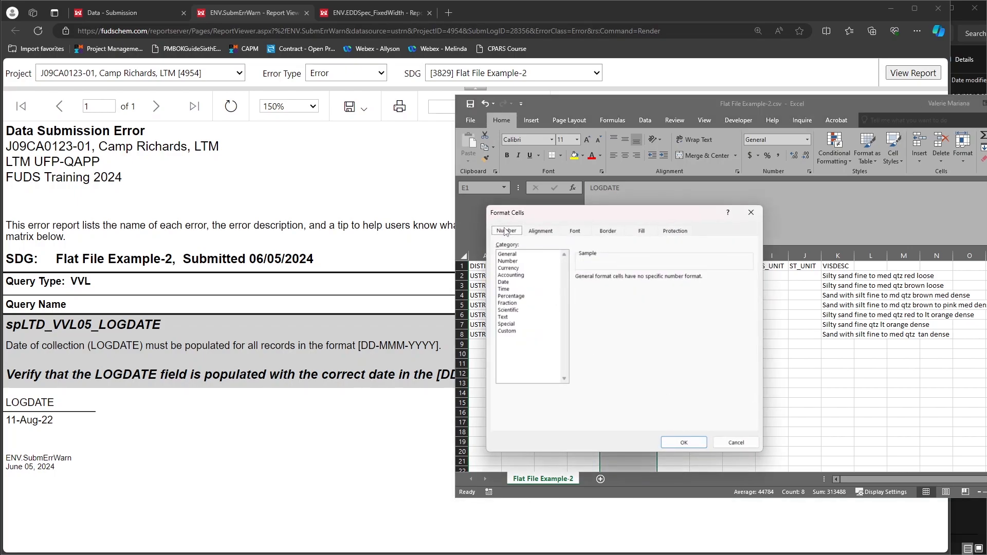
{"action": "left_click", "coordinate": [506, 331]}
{"action": "double_click", "coordinate": [607, 284]}
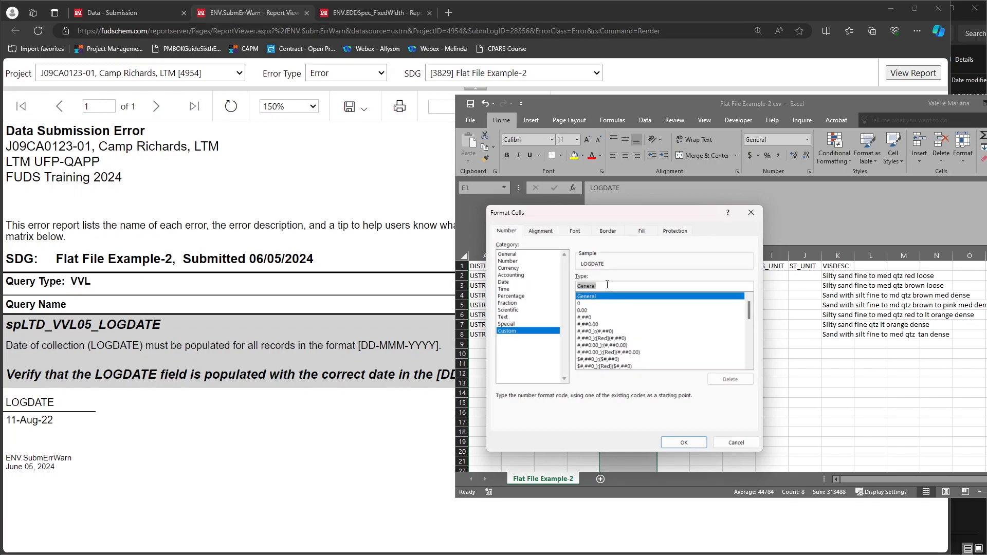
{"action": "type", "text": "dd-mmm-yyyy"}
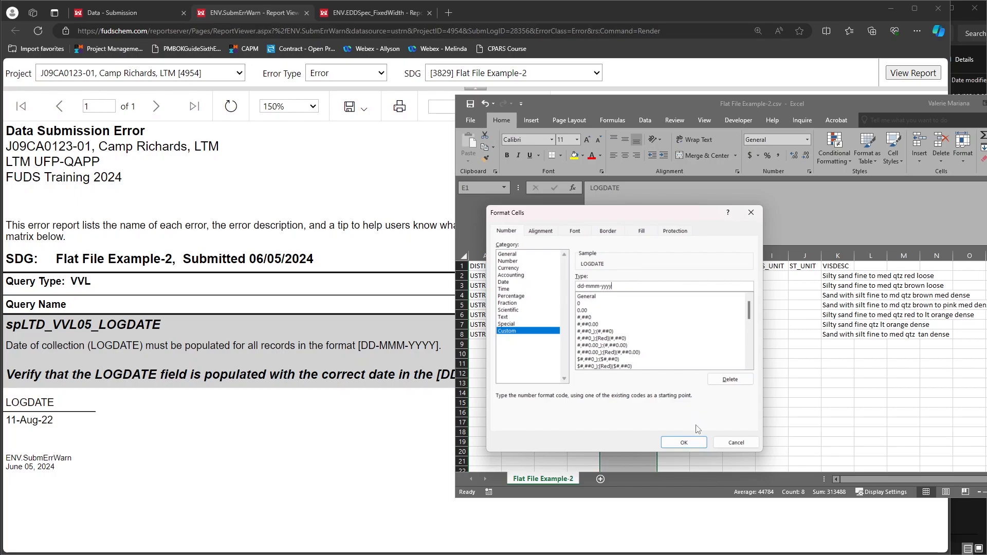
{"action": "left_click", "coordinate": [684, 443]}
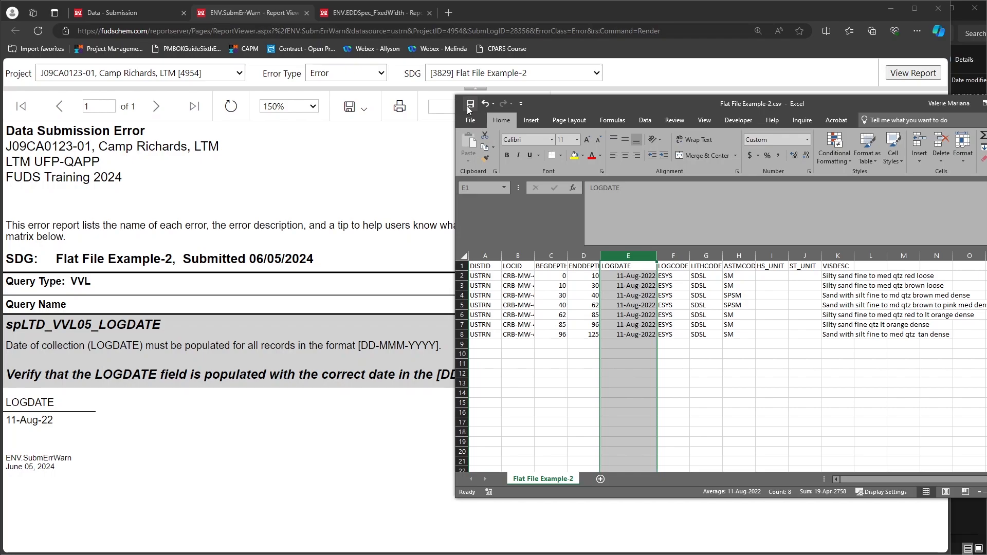
- Return to FUDSChem's Data Submission page and upload Flat File Example-2.csv with the reformatted dates as a CSV file
{"action": "left_click", "coordinate": [126, 13]}
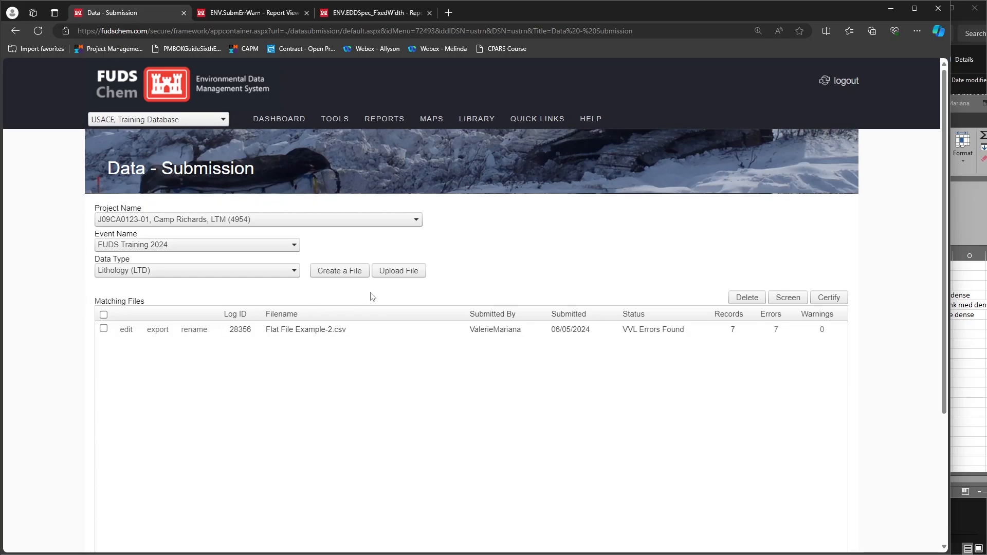
{"action": "left_click", "coordinate": [403, 282]}
{"action": "left_click", "coordinate": [235, 222]}
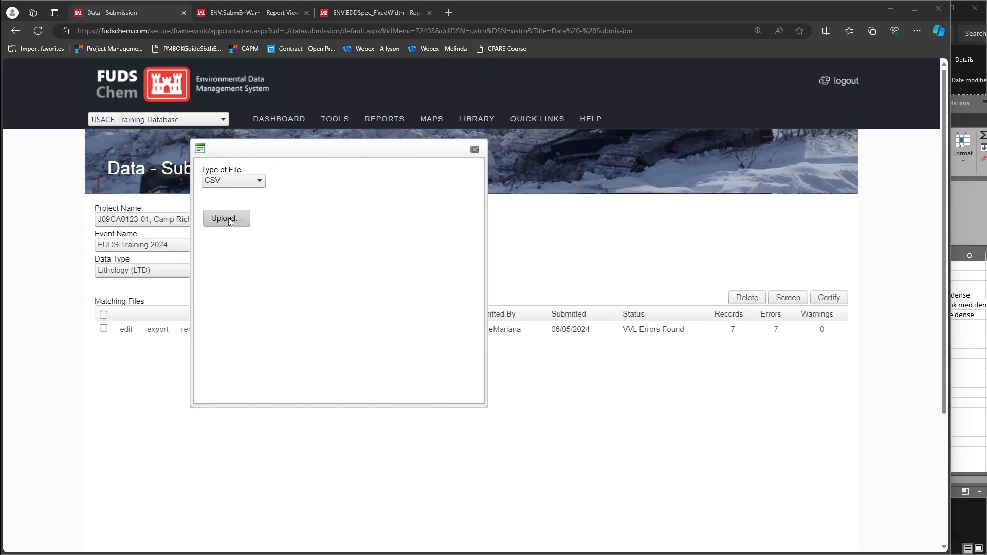
{"action": "left_click", "coordinate": [113, 99]}
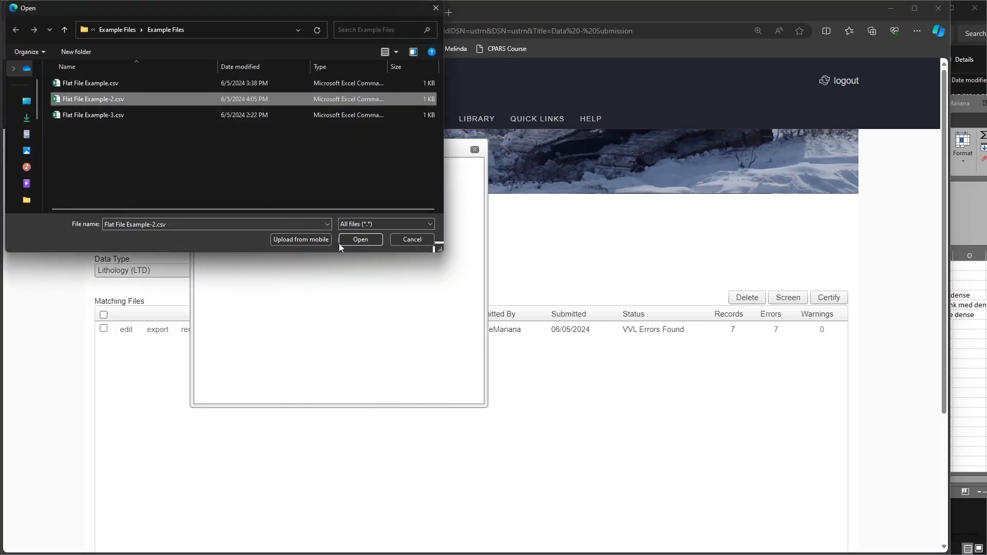
{"action": "left_click", "coordinate": [375, 242]}
- Screen the re-uploaded Flat File Example-2.csv, acknowledge the completion notice and deselect the file
{"action": "left_click", "coordinate": [418, 329]}
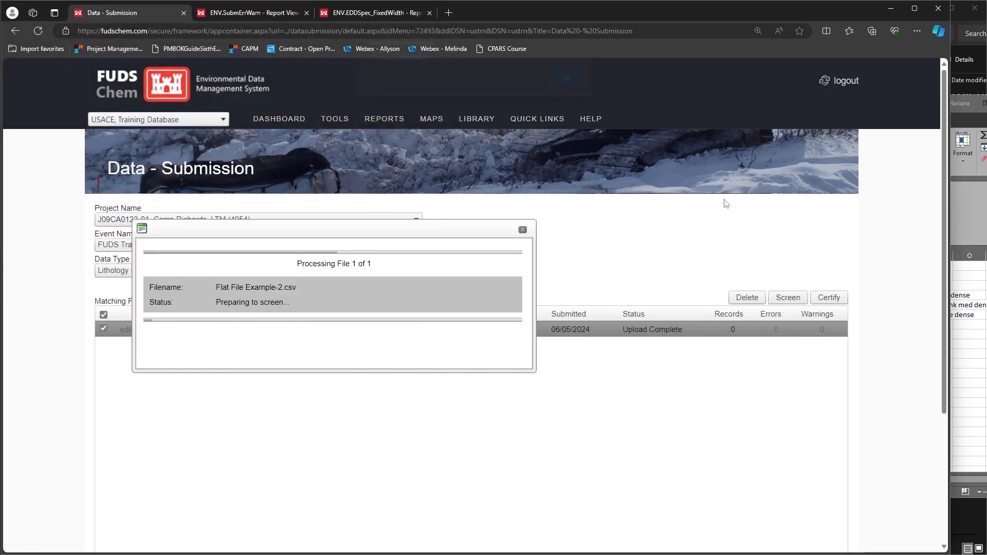
{"action": "left_click", "coordinate": [576, 88]}
{"action": "left_click", "coordinate": [696, 326]}
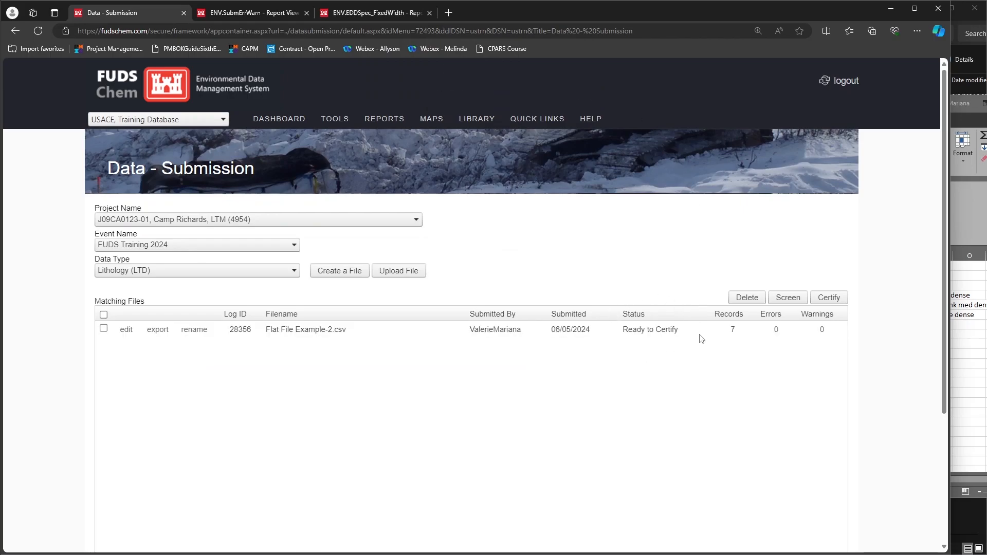
- Delete Flat File Example-2.csv from the matching files and confirm the deletion
{"action": "left_click", "coordinate": [699, 328]}
{"action": "left_click", "coordinate": [747, 297]}
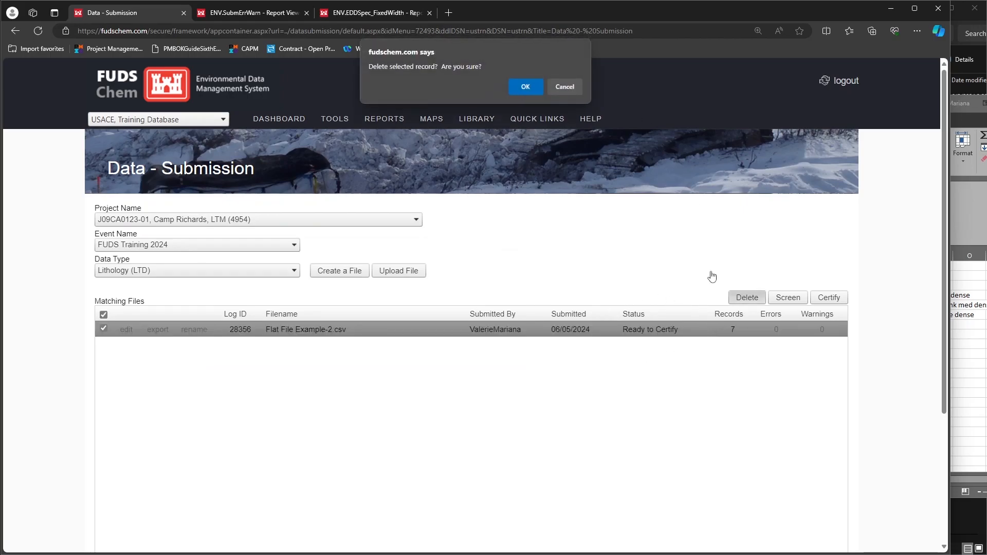
{"action": "left_click", "coordinate": [534, 89]}
{"action": "left_click", "coordinate": [564, 86]}
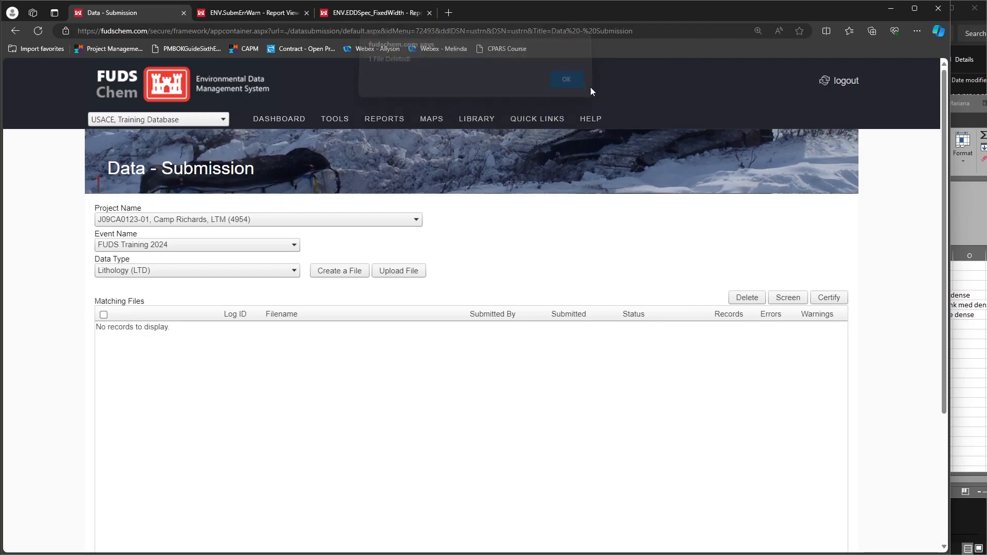
- Upload Flat File Example-3.csv from the Example Files folder as a CSV lithology submission
{"action": "left_click", "coordinate": [417, 276]}
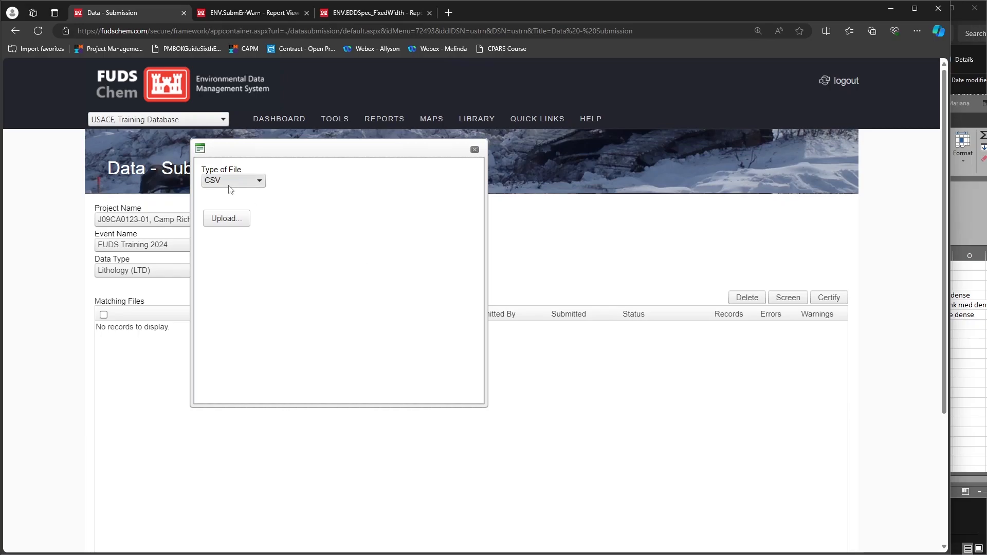
{"action": "left_click", "coordinate": [238, 221]}
{"action": "left_click", "coordinate": [121, 115]}
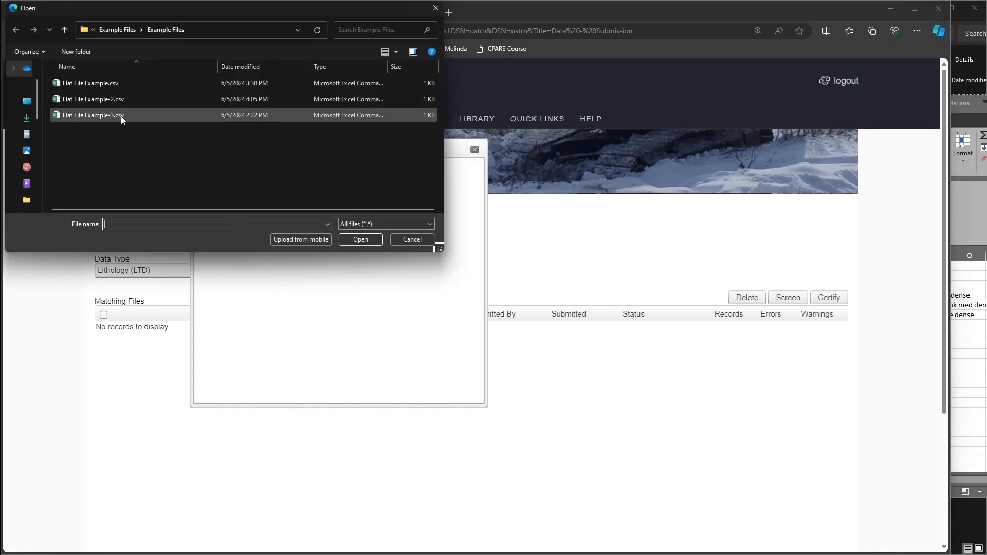
{"action": "left_click", "coordinate": [360, 239]}
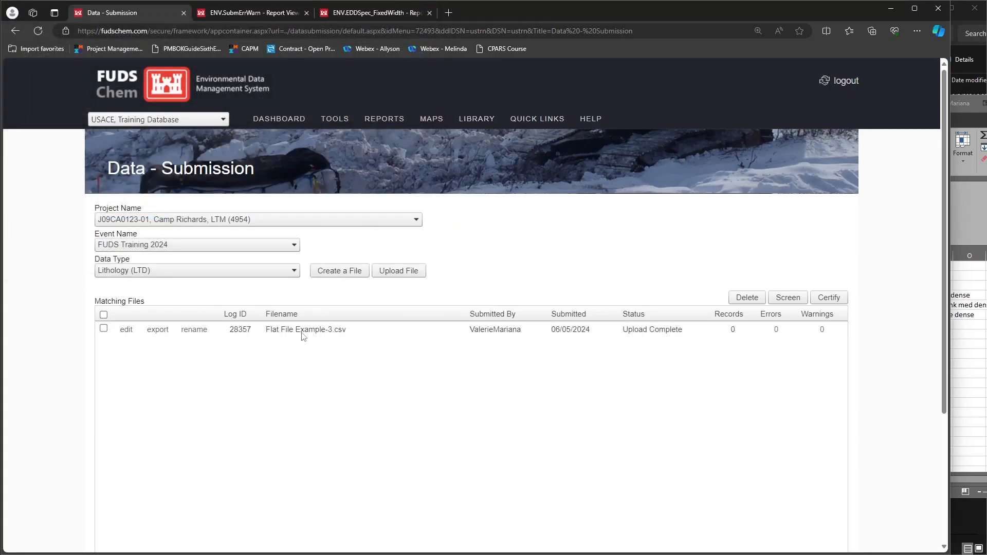
- Screen Flat File Example-3.csv and acknowledge the completion notice
{"action": "left_click", "coordinate": [103, 329]}
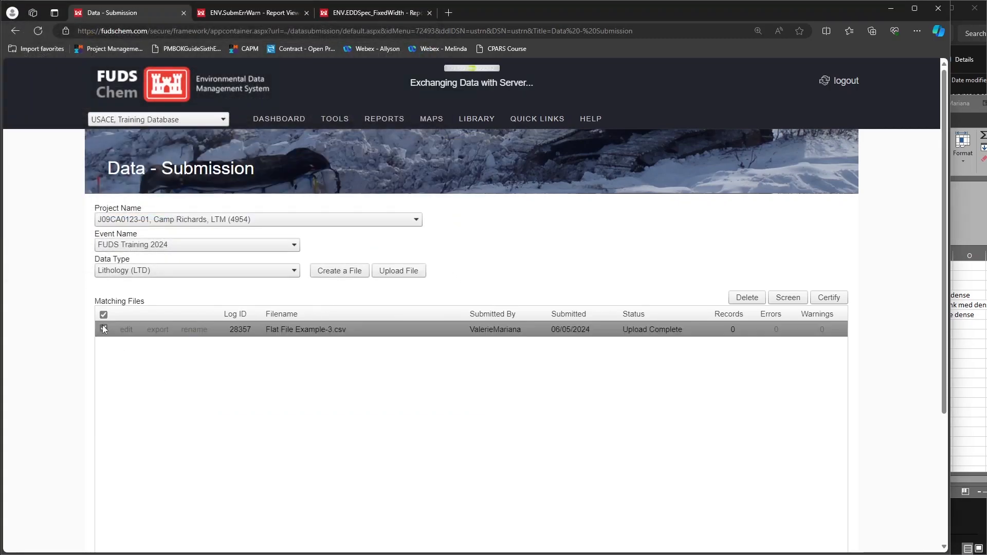
{"action": "left_click", "coordinate": [787, 298]}
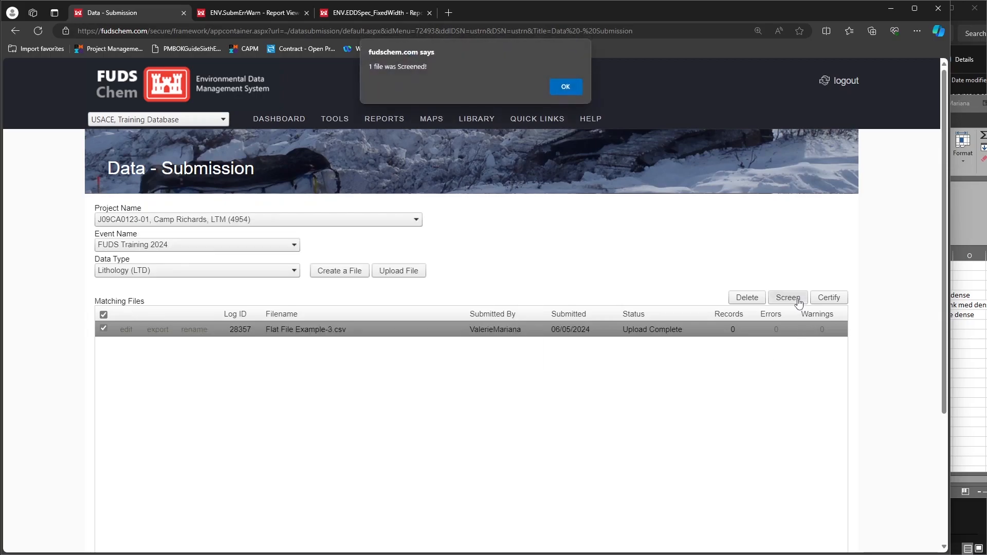
{"action": "left_click", "coordinate": [573, 86]}
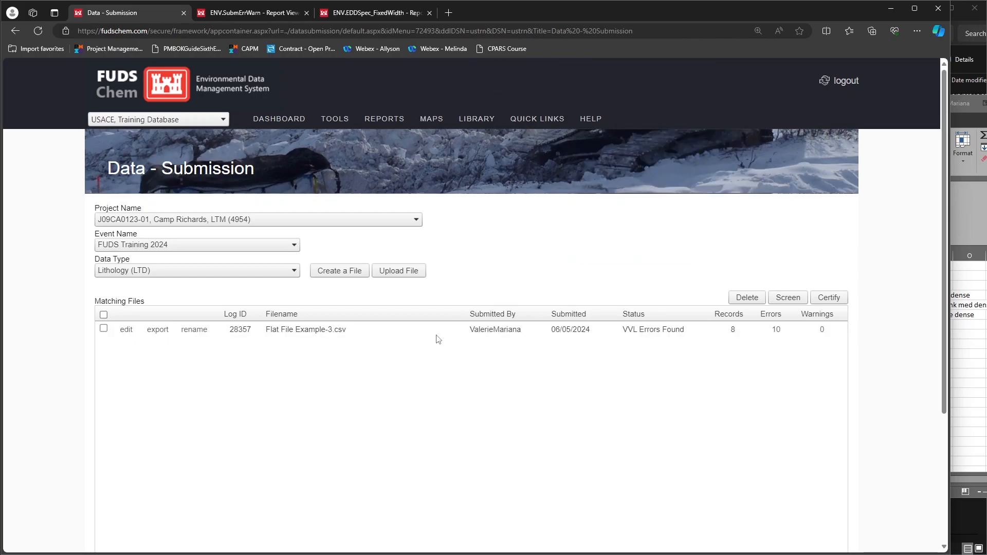
- Open the error report for Flat File Example-3.csv and review the errors on its first two pages
{"action": "left_click", "coordinate": [777, 333]}
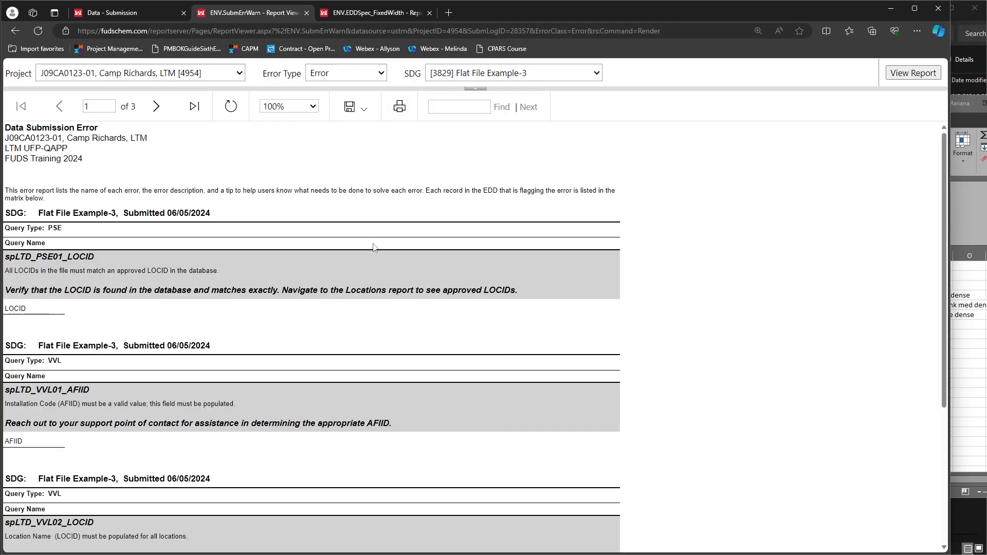
{"action": "scroll", "coordinate": [371, 251], "scroll_direction": "down", "scroll_amount": 4}
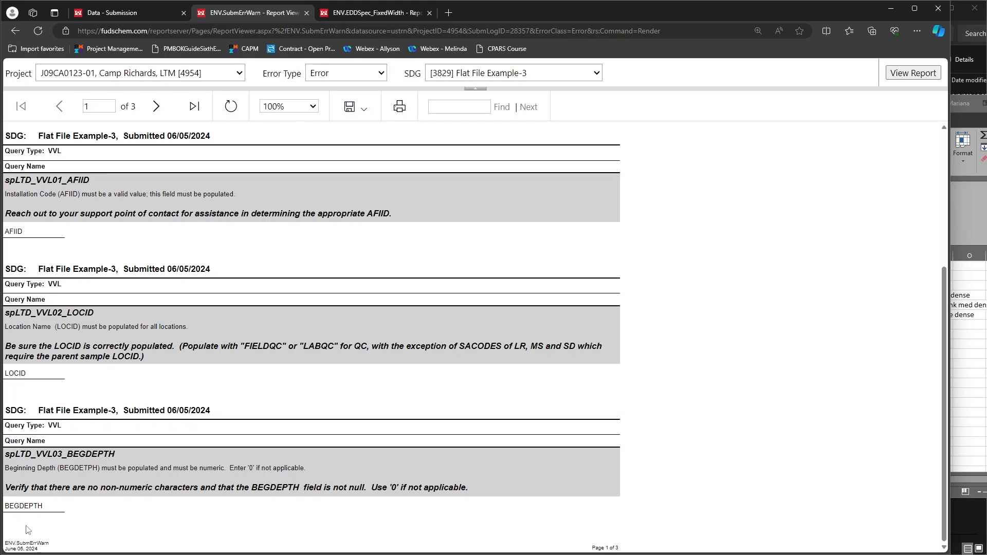
{"action": "left_click", "coordinate": [156, 107]}
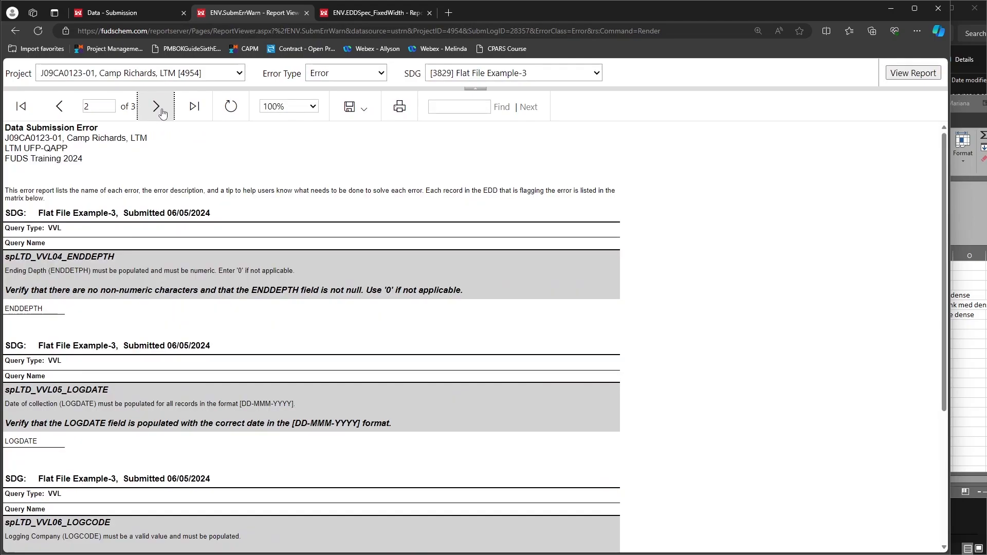
{"action": "scroll", "coordinate": [108, 252], "scroll_direction": "down", "scroll_amount": 3}
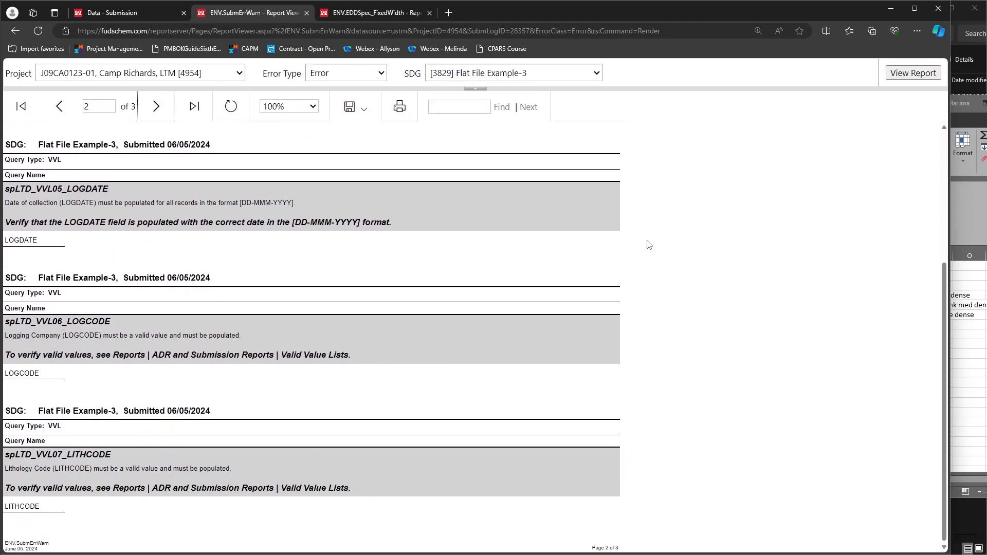
- Open Flat File Example-3.csv from the Example Files folder in Excel to inspect its rows, and close both open workbooks
{"action": "left_click", "coordinate": [973, 63]}
{"action": "left_click", "coordinate": [866, 130]}
{"action": "double_click", "coordinate": [865, 131]}
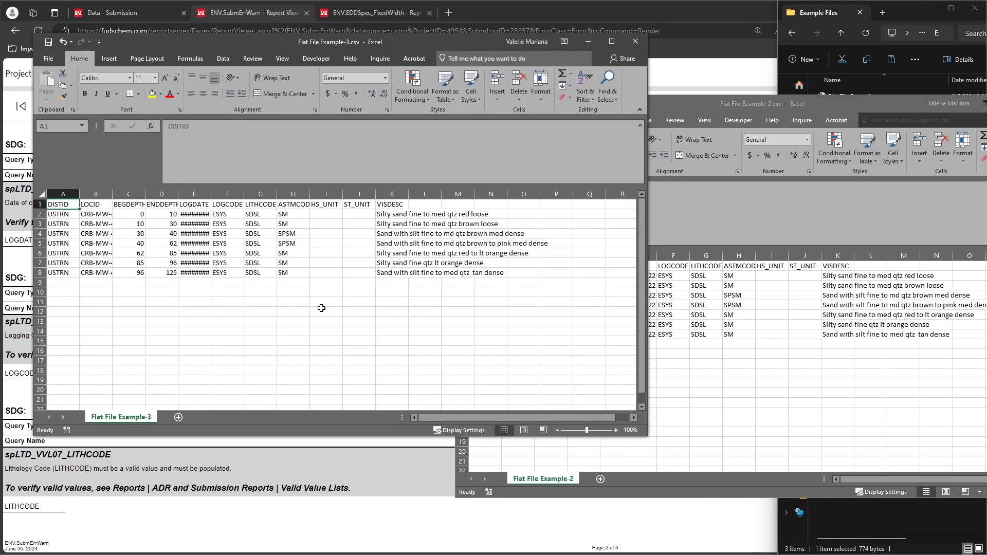
{"action": "left_click", "coordinate": [636, 41]}
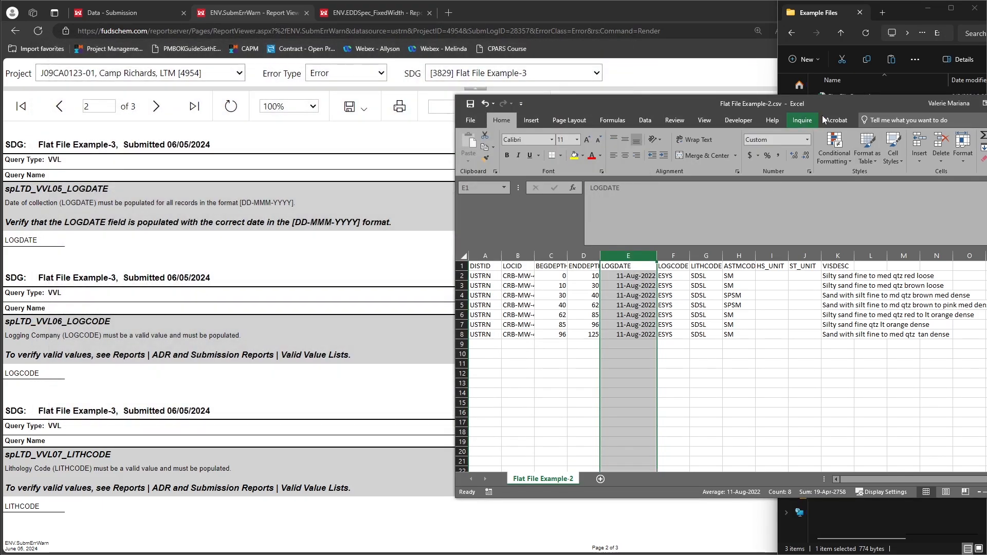
{"action": "left_click_drag", "start_coordinate": [838, 106], "coordinate": [727, 122]}
{"action": "left_click", "coordinate": [951, 120]}
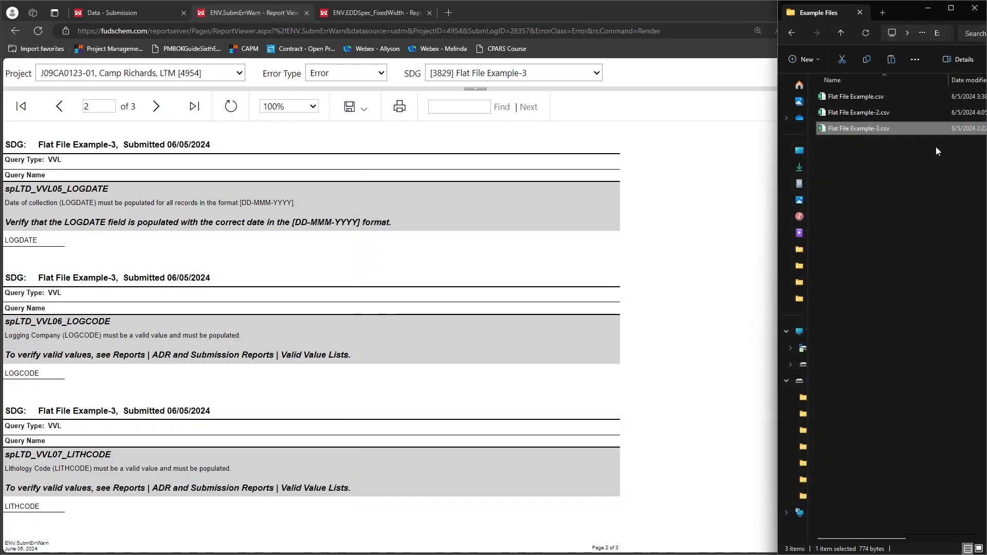
- Open Flat File Example-3.csv in Notepad++, delete the string of stray commas on line 9 and save the file
{"action": "right_click", "coordinate": [850, 129]}
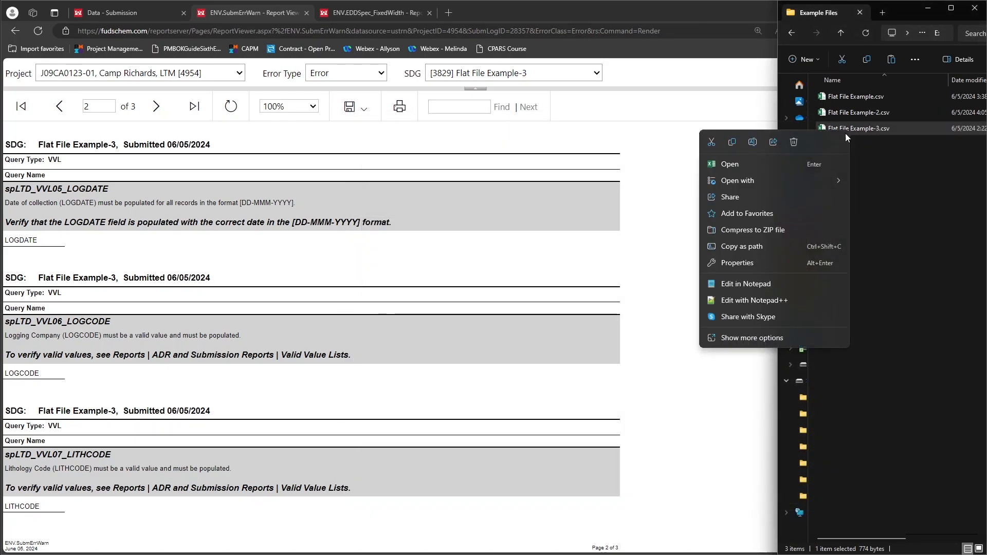
{"action": "left_click", "coordinate": [775, 301]}
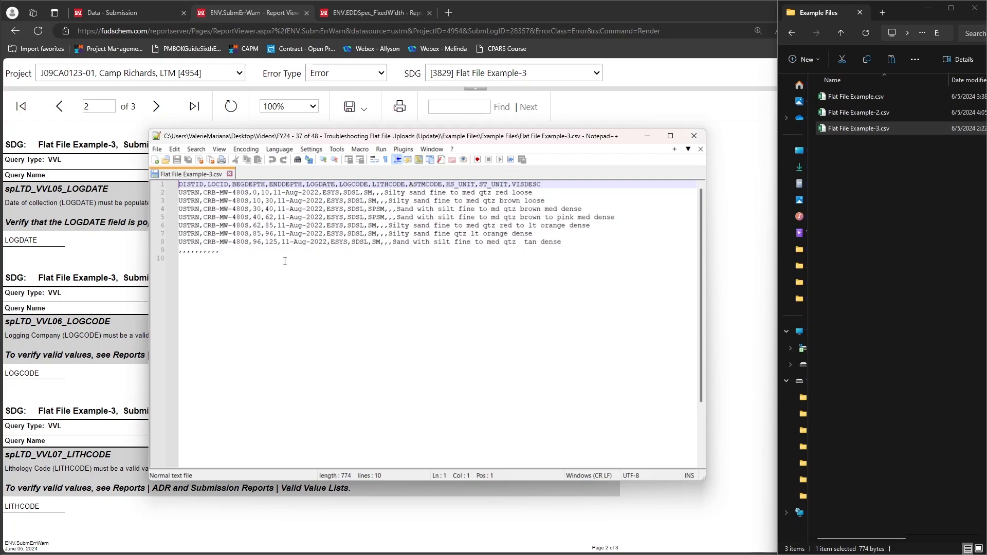
{"action": "left_click_drag", "start_coordinate": [240, 252], "coordinate": [178, 252]}
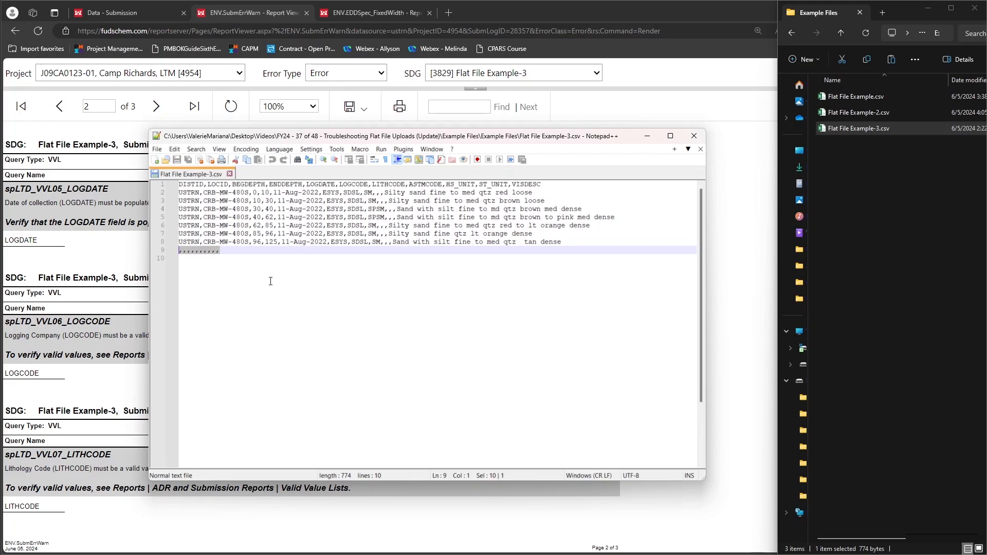
{"action": "key", "text": "Delete"}
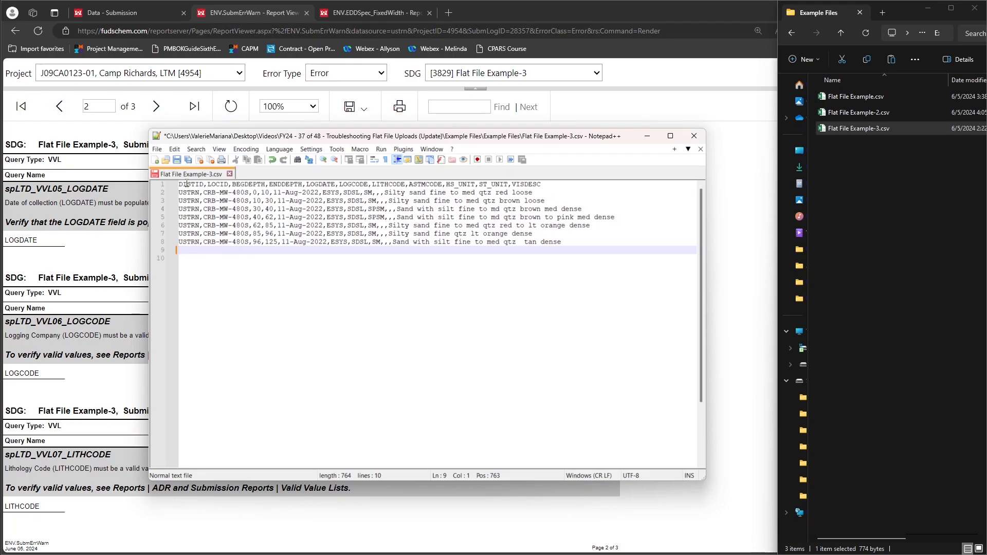
{"action": "left_click", "coordinate": [176, 160]}
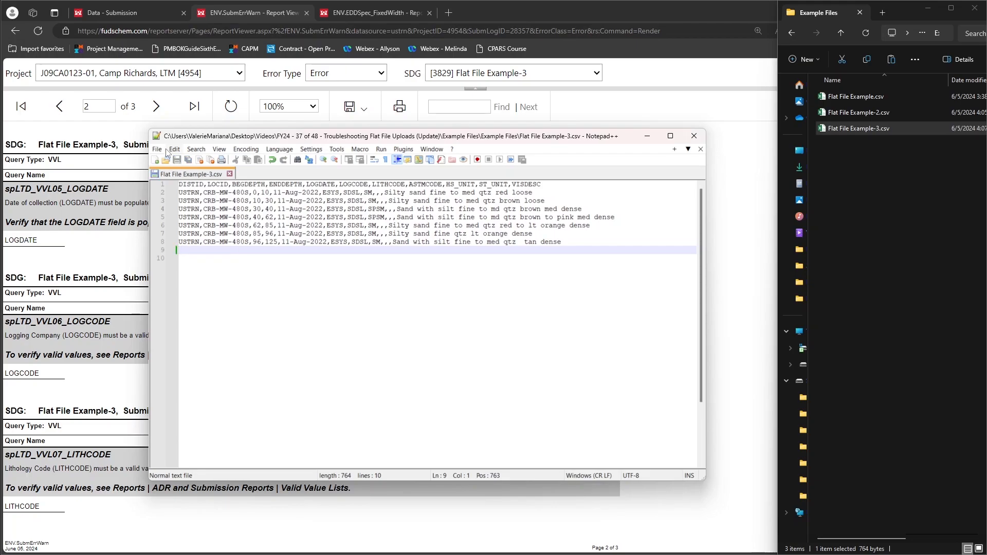
- Return to Data - Submission in the browser and re-upload the corrected Flat File Example-3.csv
{"action": "left_click", "coordinate": [135, 13]}
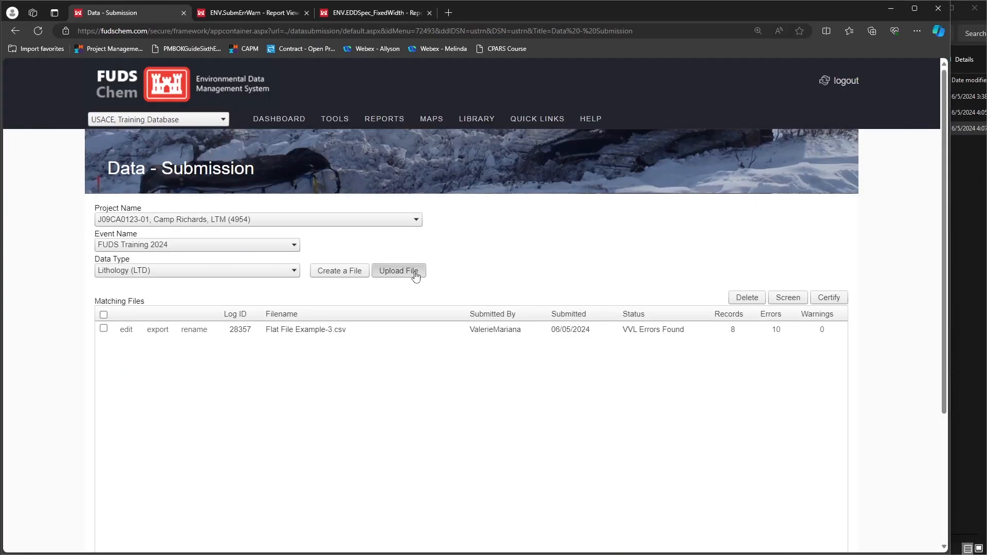
{"action": "left_click", "coordinate": [416, 271]}
{"action": "left_click", "coordinate": [227, 218]}
{"action": "left_click", "coordinate": [123, 114]}
{"action": "left_click", "coordinate": [368, 239]}
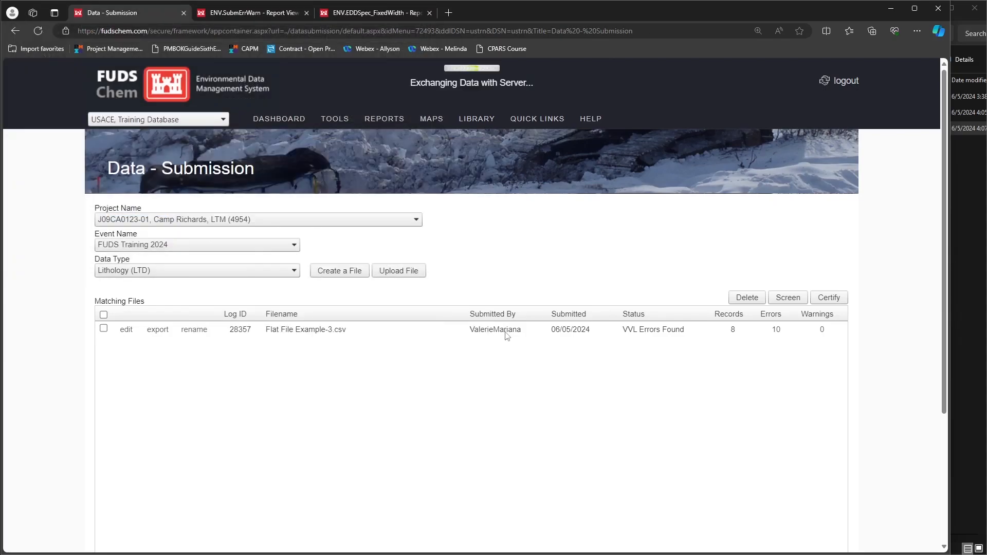
- Screen the re-uploaded Flat File Example-3.csv, acknowledge the completion notice and deselect the file
{"action": "left_click", "coordinate": [529, 330]}
{"action": "left_click", "coordinate": [793, 299]}
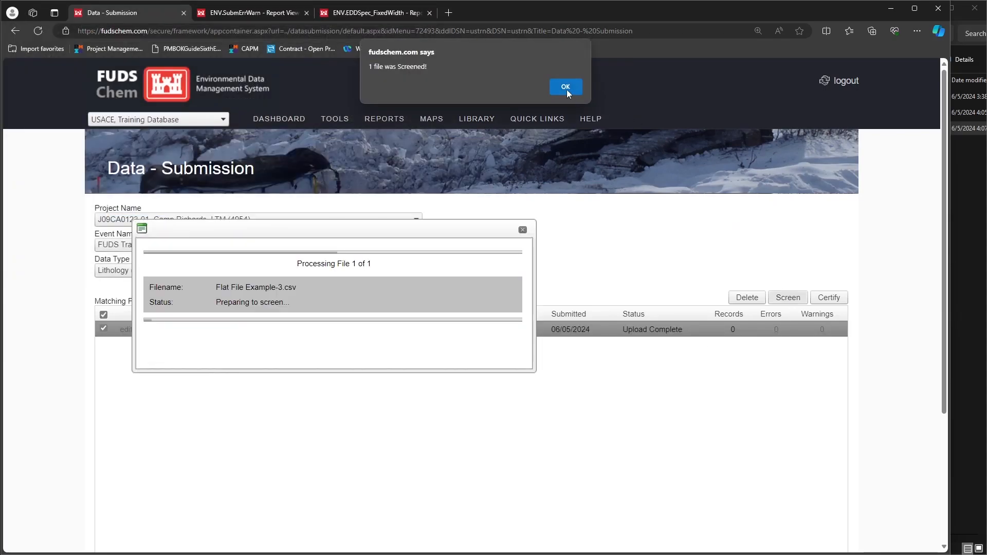
{"action": "left_click", "coordinate": [567, 89]}
{"action": "left_click", "coordinate": [695, 336]}
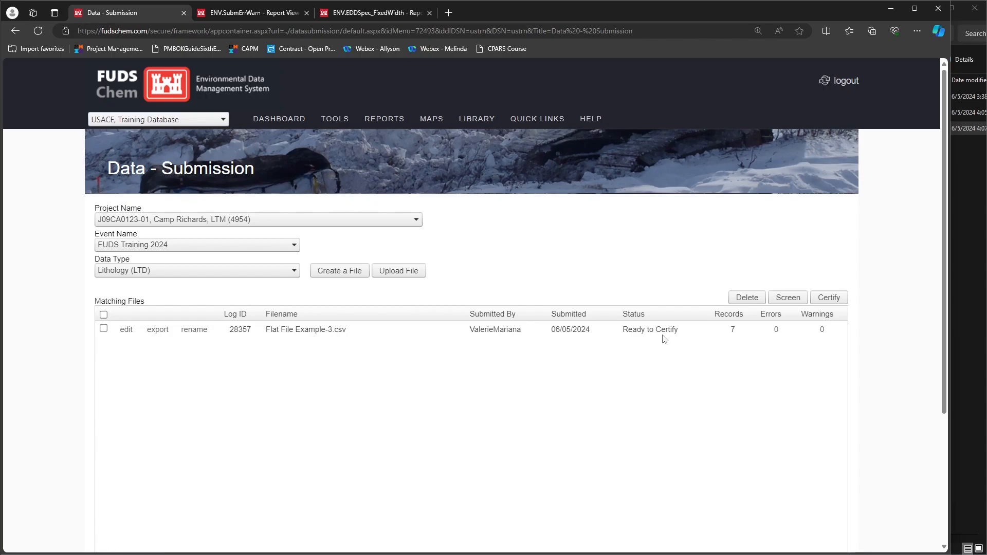
- Rename the submitted Flat File Example-3.csv as LTD_CampRichards_2Q2024 and save the new filename
{"action": "left_click", "coordinate": [190, 330]}
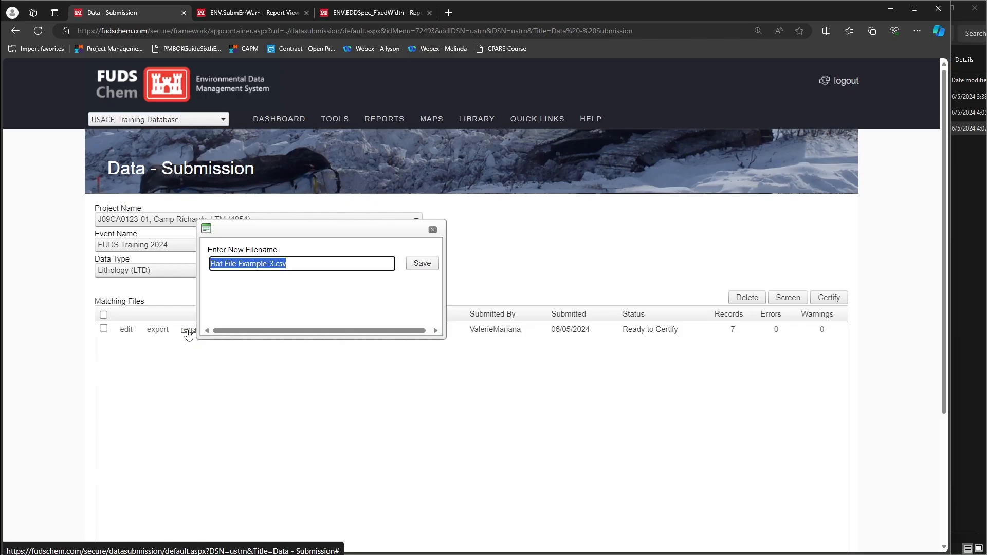
{"action": "mouse_move", "coordinate": [528, 130]}
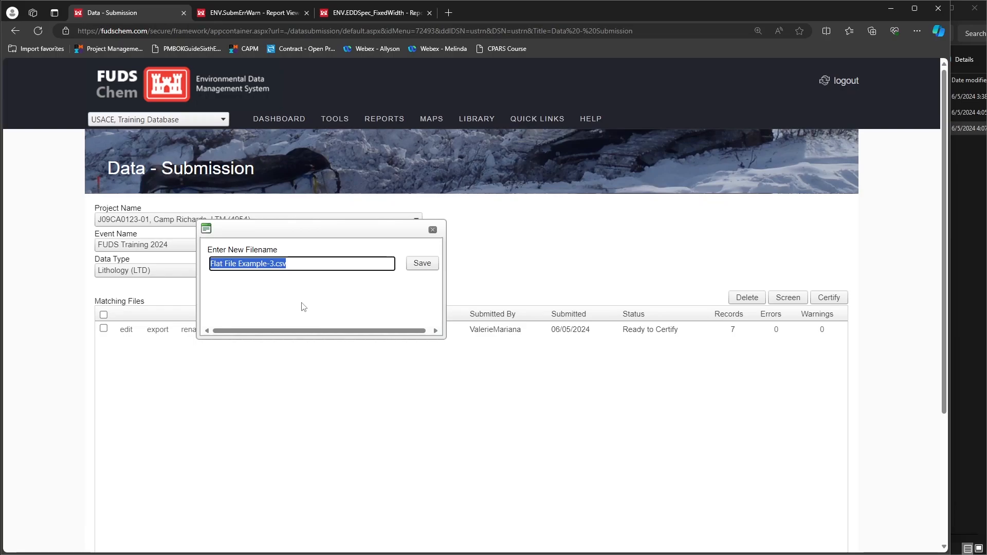
{"action": "key", "text": "BackSpace"}
{"action": "type", "text": "LTD_CampRic"}
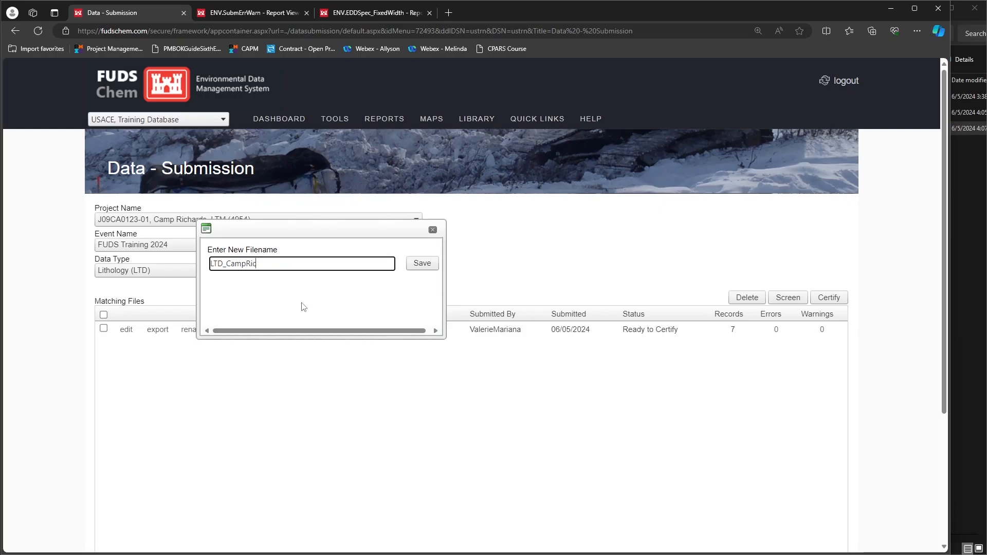
{"action": "type", "text": "hards_2Q2023"}
{"action": "key", "text": "BackSpace"}
{"action": "type", "text": "4"}
{"action": "left_click", "coordinate": [432, 264]}
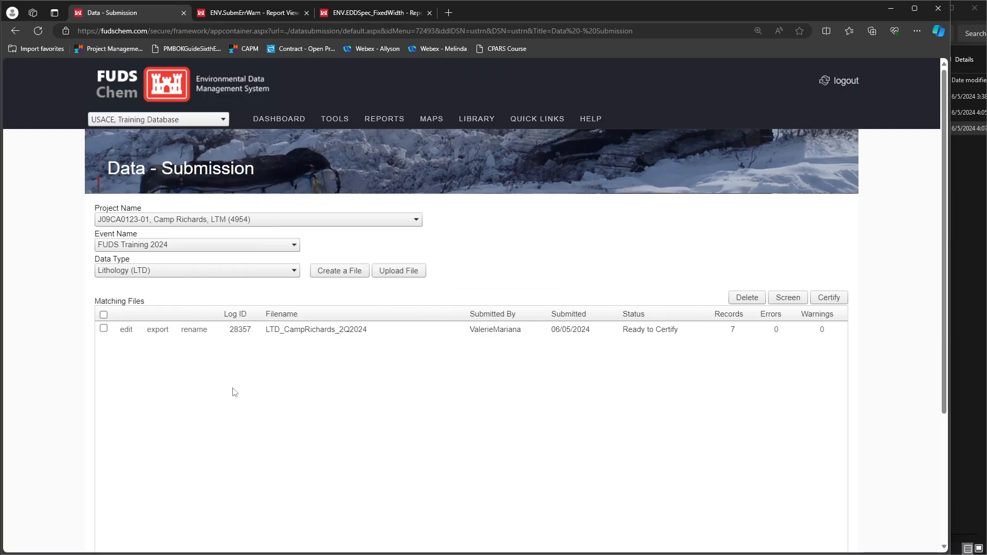
- Certify the LTD_CampRichards_2Q2024 file and acknowledge the certification notice
{"action": "left_click", "coordinate": [104, 329]}
{"action": "left_click", "coordinate": [836, 299]}
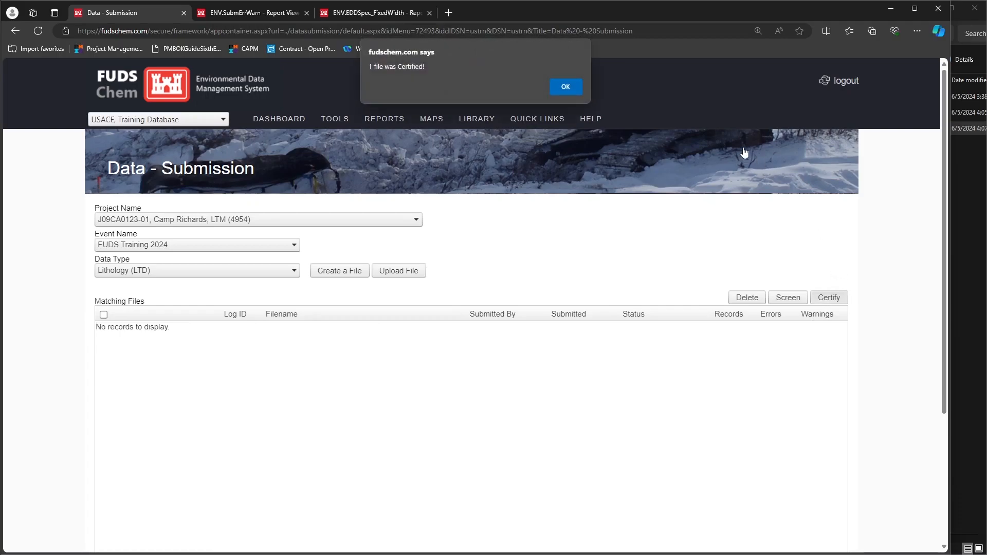
{"action": "left_click", "coordinate": [564, 86]}
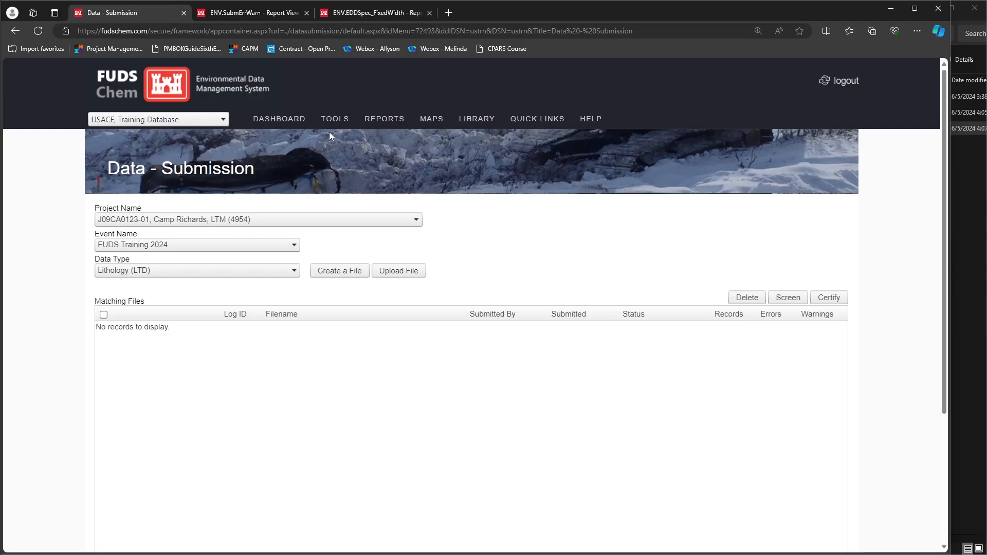
- Show the available tools and locate Library - File Submission
{"action": "mouse_move", "coordinate": [331, 128]}
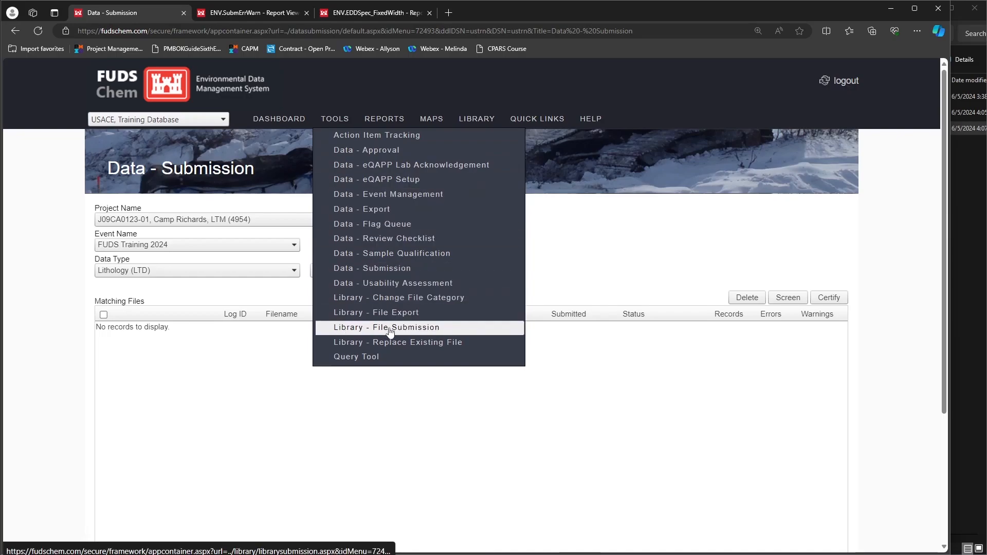